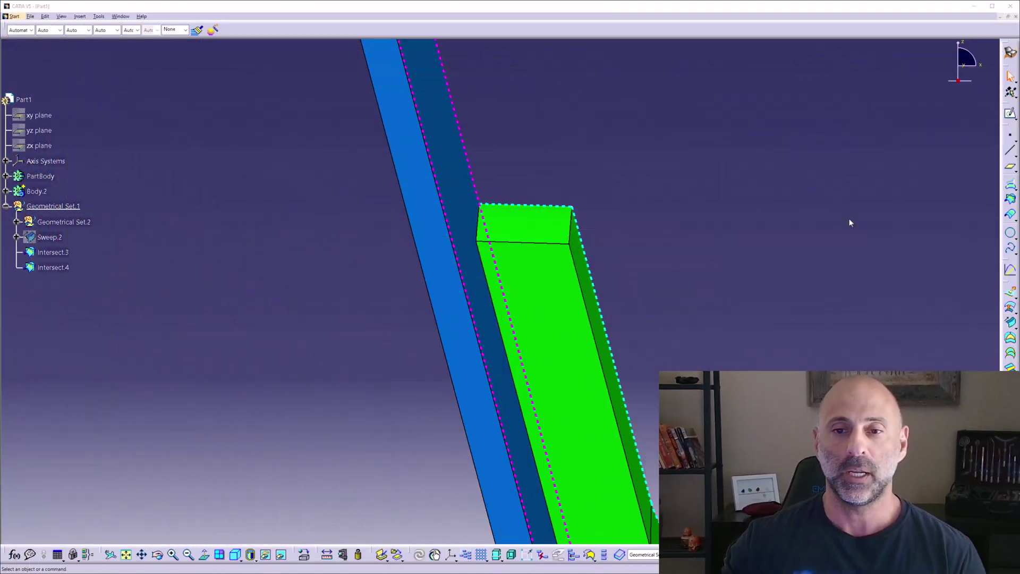
Step: Inspect the green bracket's upper end and curved lower portion, briefly selecting Intersect.4
mouse_move(811, 281)
middle_mouse_down()
mouse_move(766, 298)
mouse_move(712, 200)
middle_mouse_up()
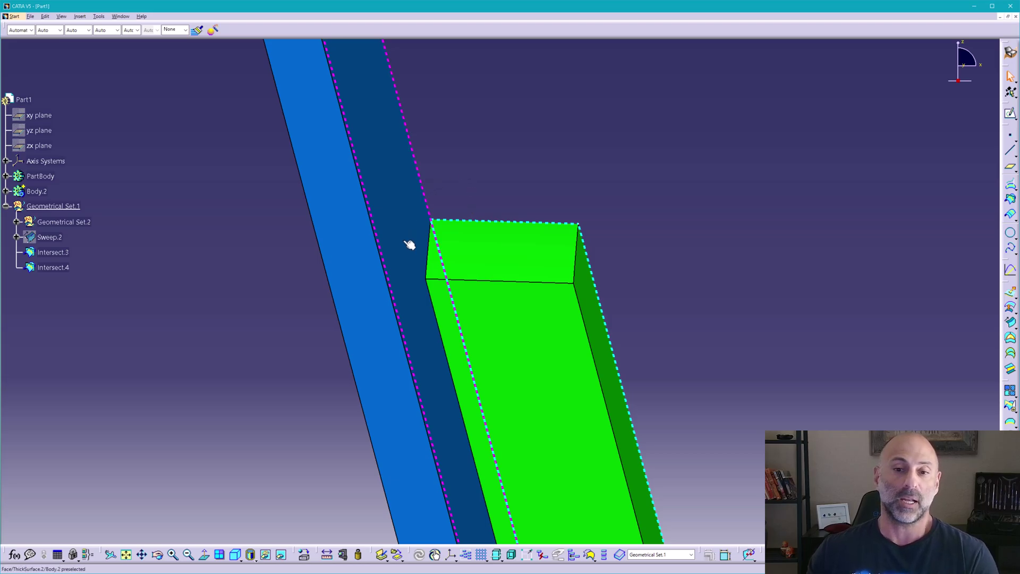
left_click(437, 268)
left_click(489, 211)
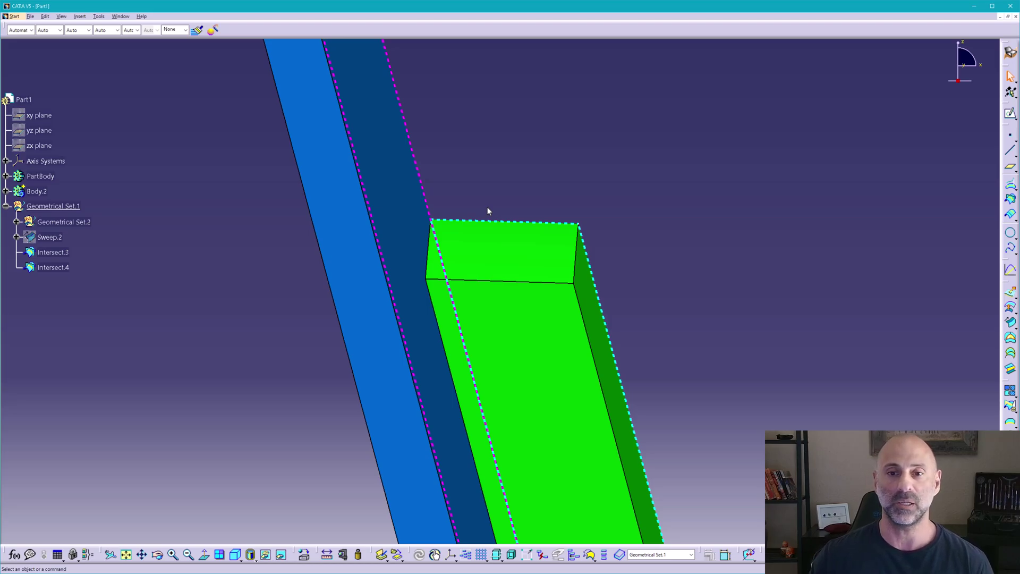
middle_click_drag(623, 243, 626, 210)
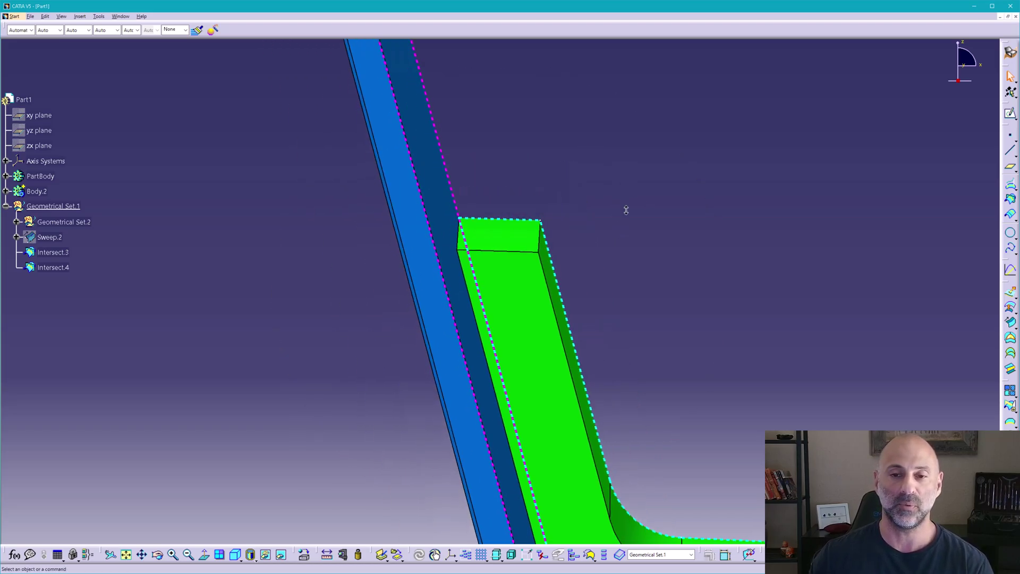
middle_click_drag(668, 371, 559, 234)
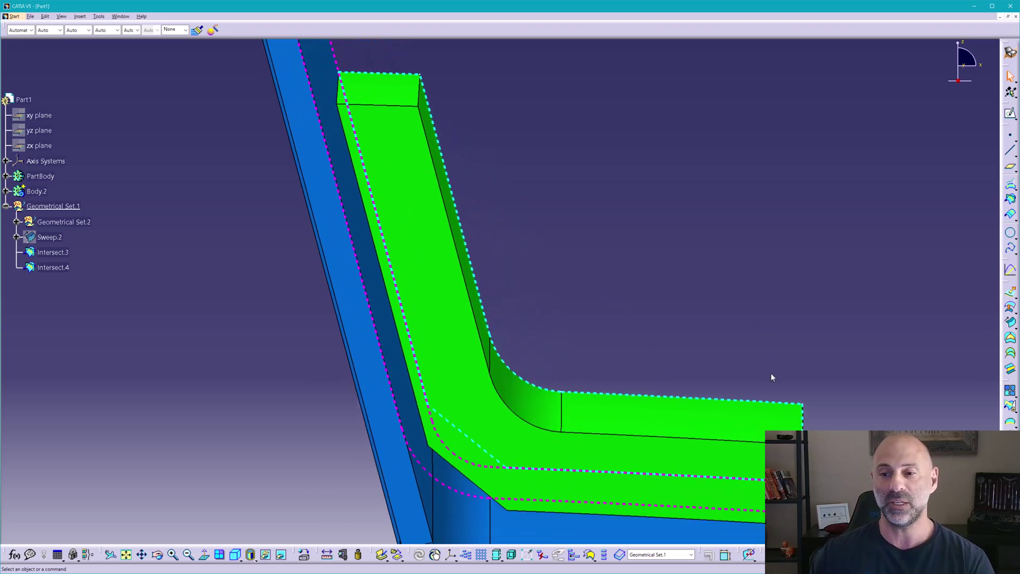
middle_click_drag(770, 377, 621, 241)
middle_click(658, 348)
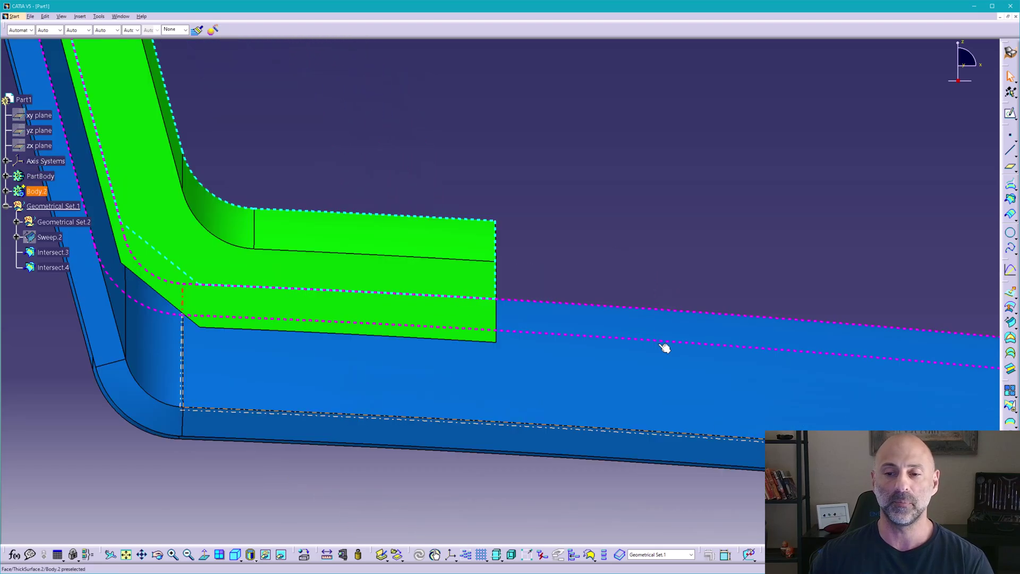
middle_click_drag(662, 346, 686, 298, "ctrl")
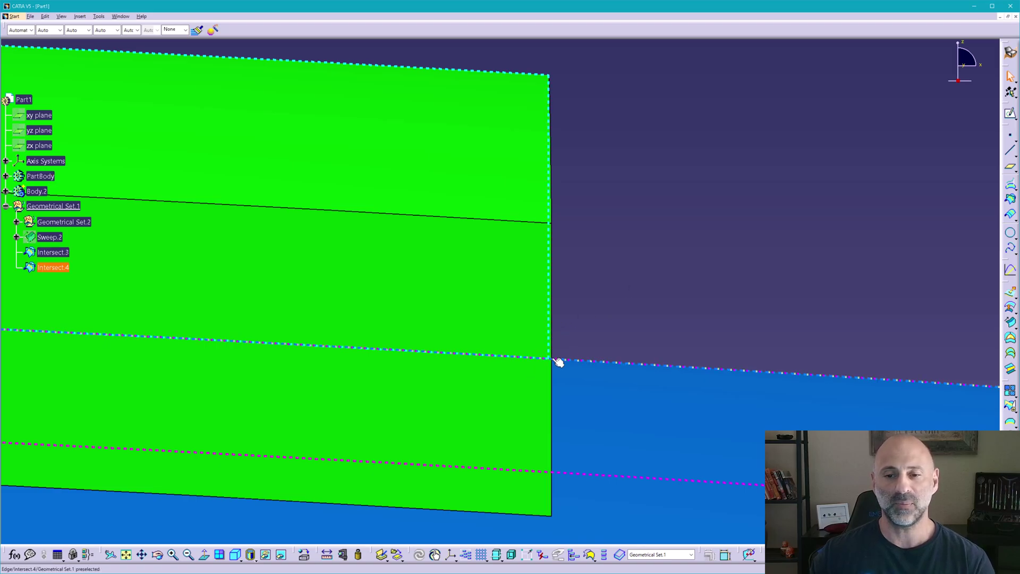
Step: Zoom to the bend, then call up PartBody's context menu in the tree
middle_click_drag(642, 236, 724, 273)
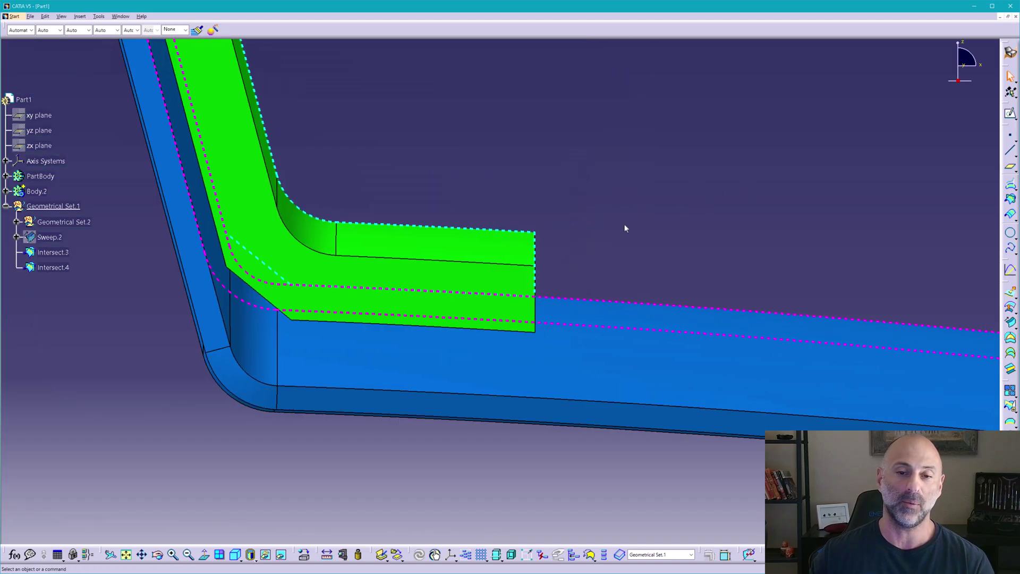
mouse_move(627, 226)
middle_mouse_down()
mouse_move(567, 373)
mouse_move(363, 255)
middle_mouse_up()
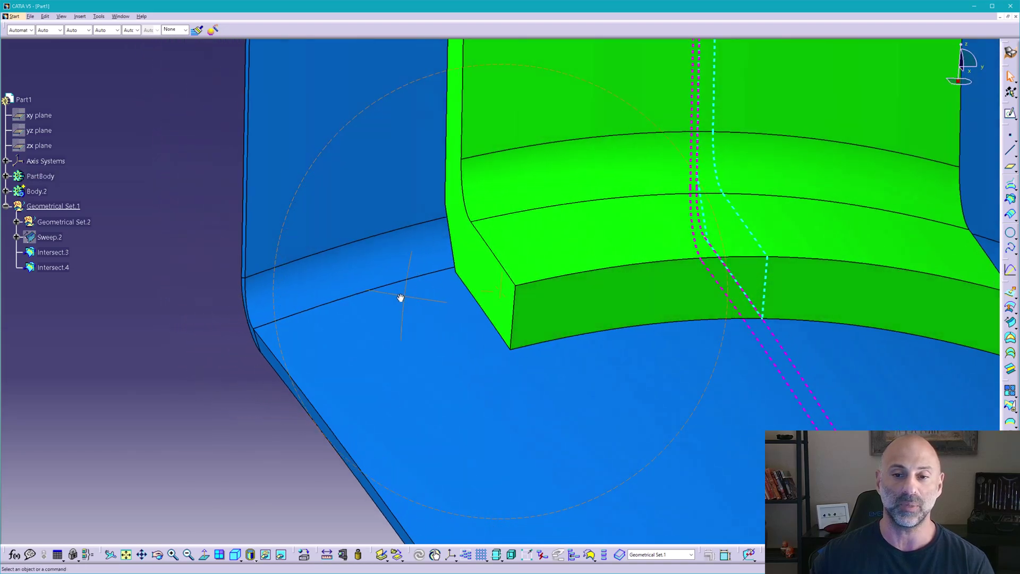
mouse_move(723, 337)
middle_mouse_down()
mouse_move(551, 326)
mouse_move(553, 357)
mouse_move(638, 342)
middle_mouse_up()
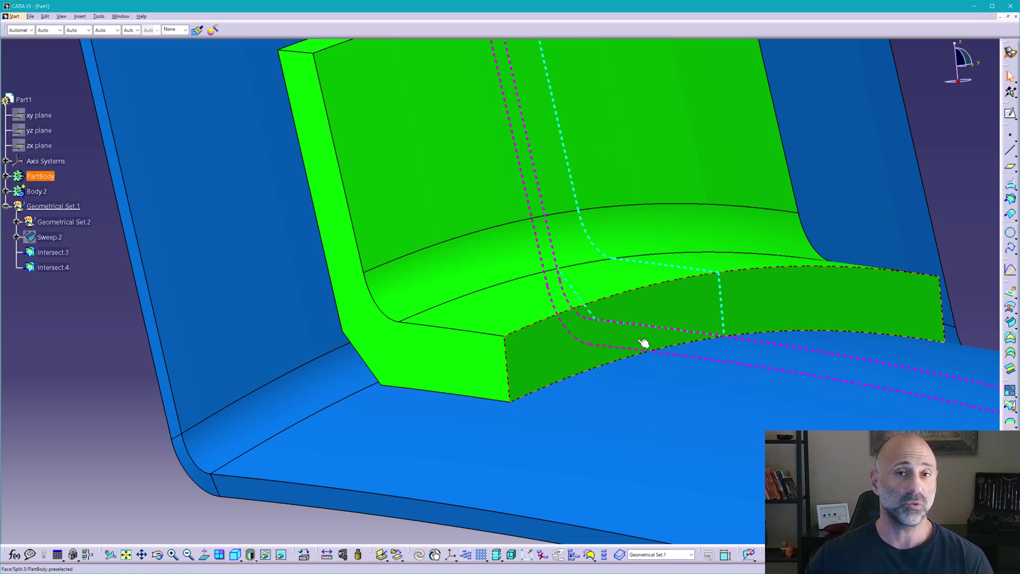
left_click(40, 176)
right_click(41, 176)
Step: Define PartBody in work and switch to the Part Design workbench
left_click(83, 240)
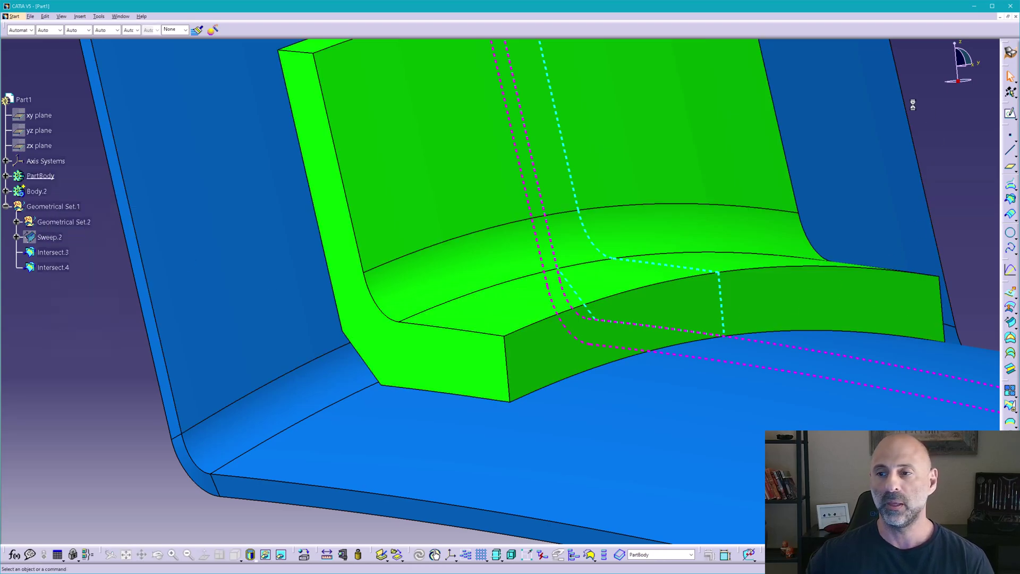
left_click(14, 16)
mouse_move(42, 51)
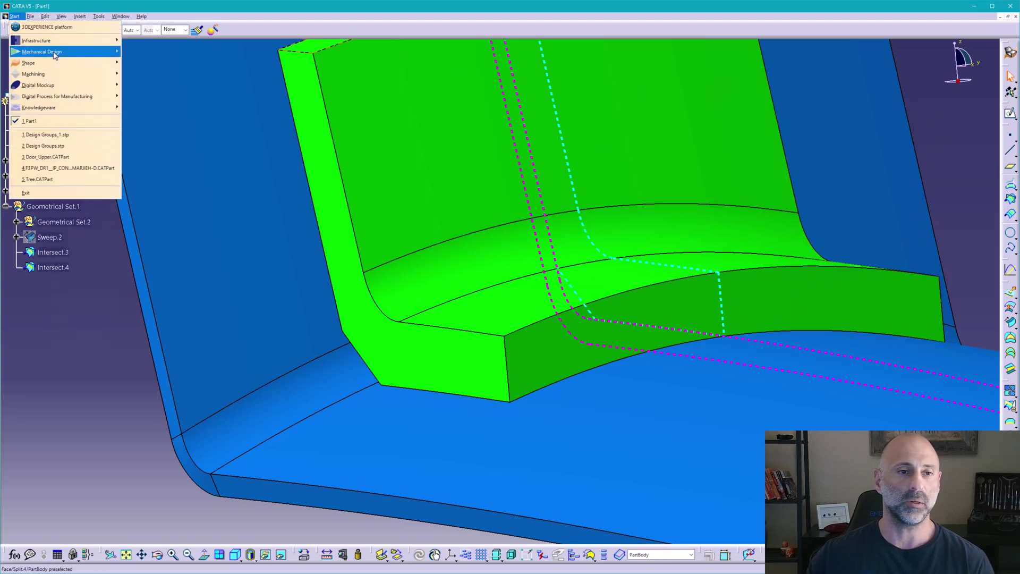
left_click(145, 51)
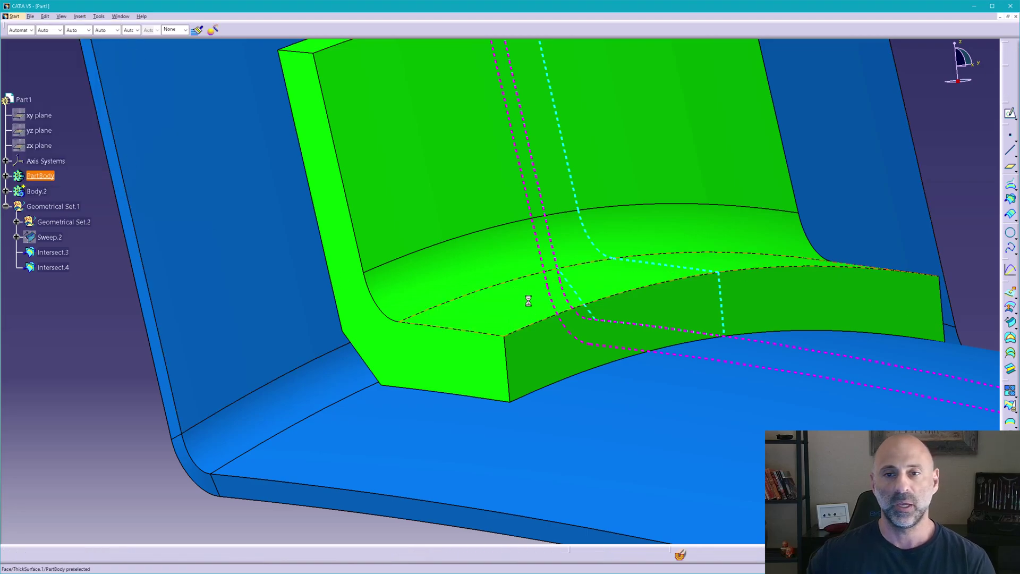
middle_click_drag(569, 211, 595, 321)
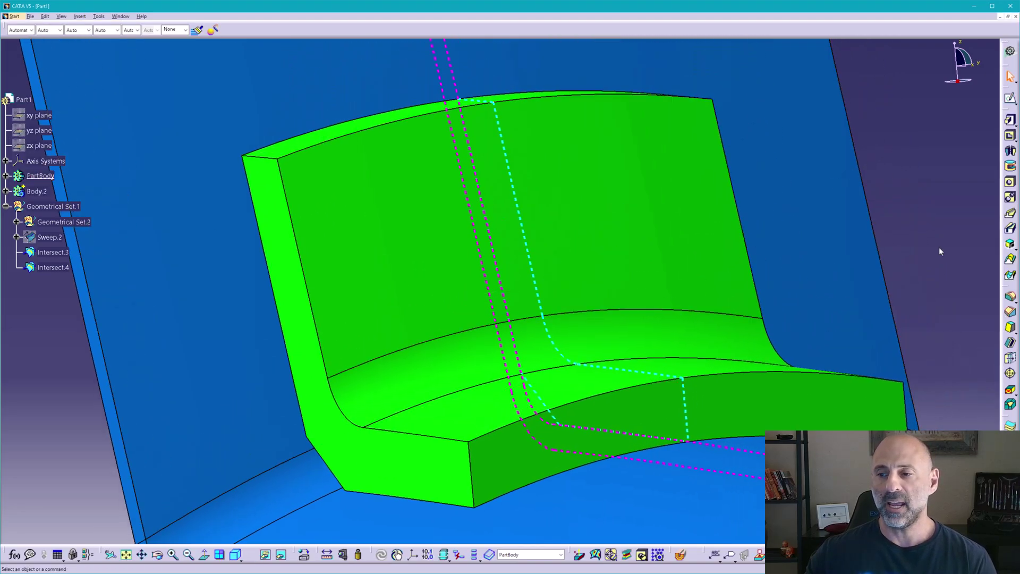
Step: Chamfer the bracket's upper-end edges, then zoom to the top-left corner
left_click(1010, 312)
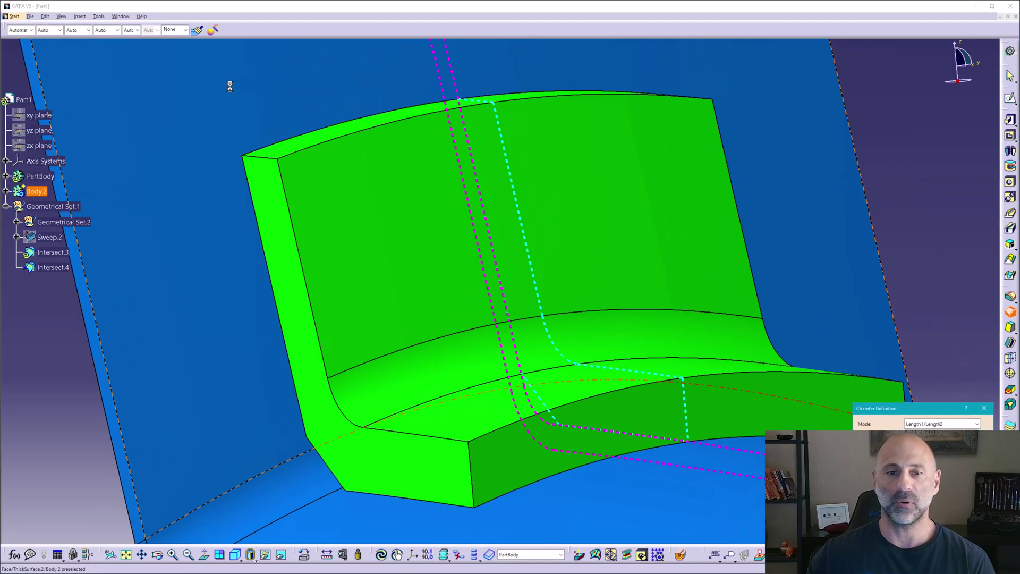
left_click(272, 147)
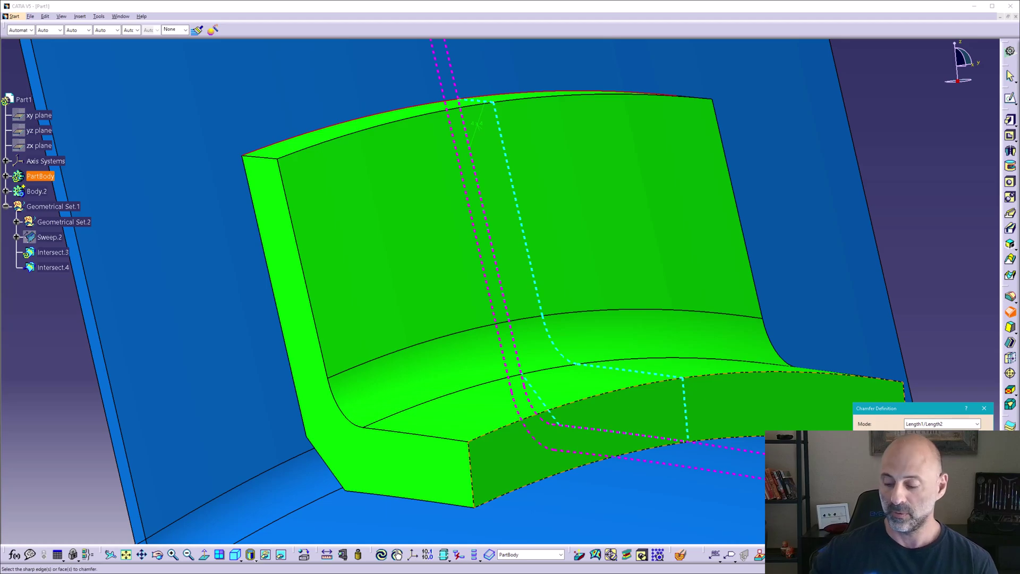
key("Escape")
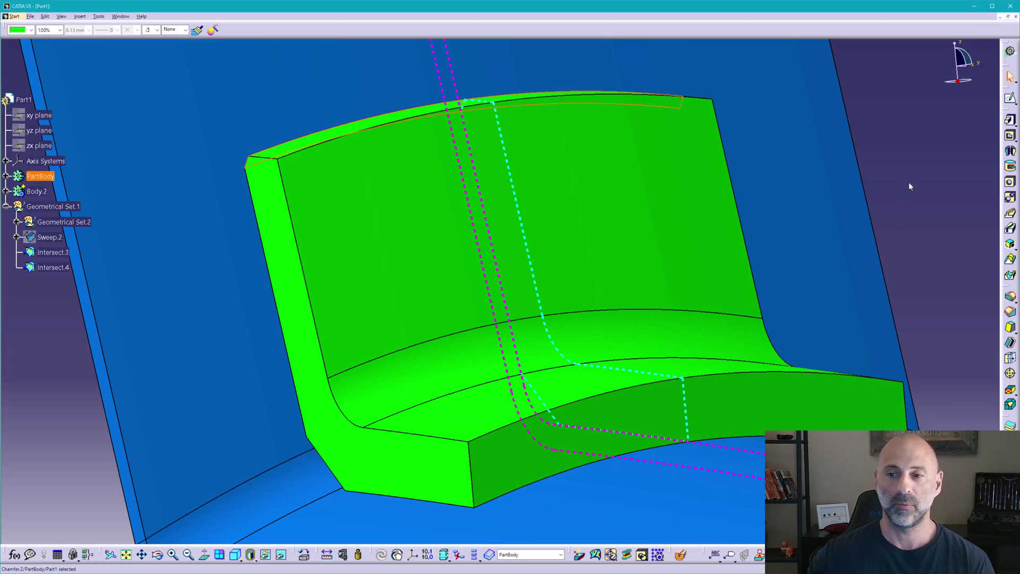
left_click(909, 182)
middle_click_drag(258, 183, 598, 289, "ctrl")
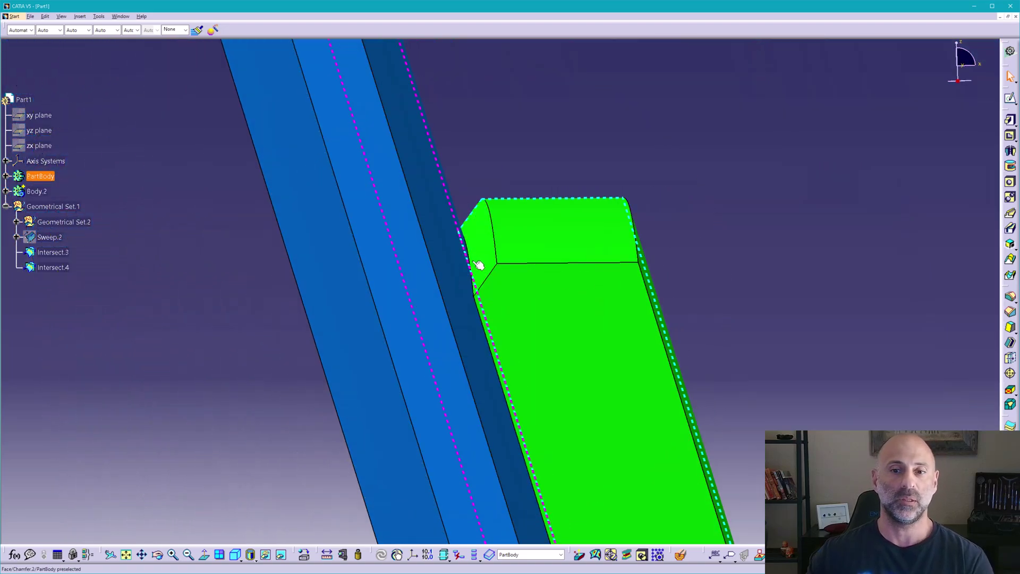
middle_click_drag(497, 292, 483, 292)
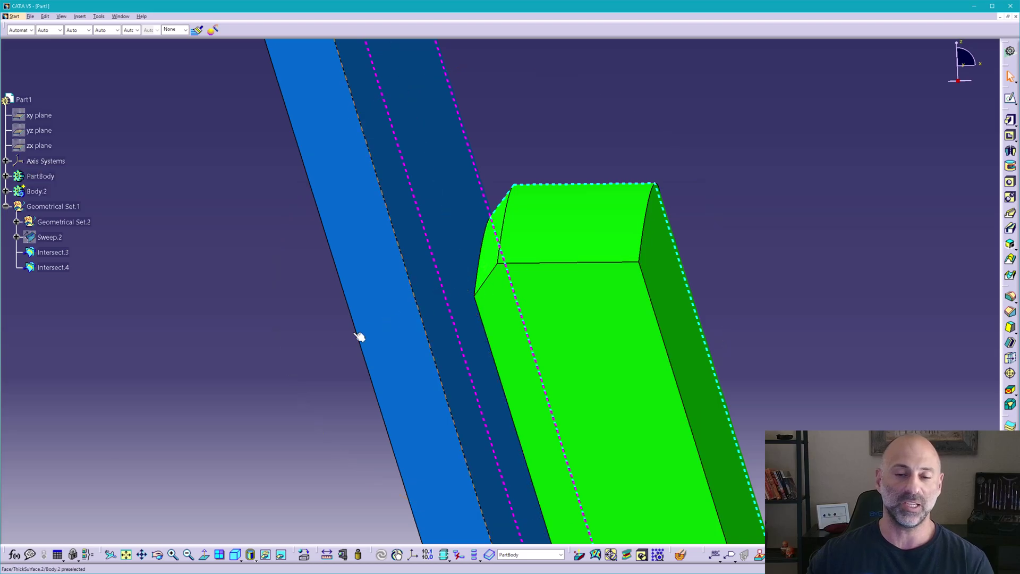
key("c")
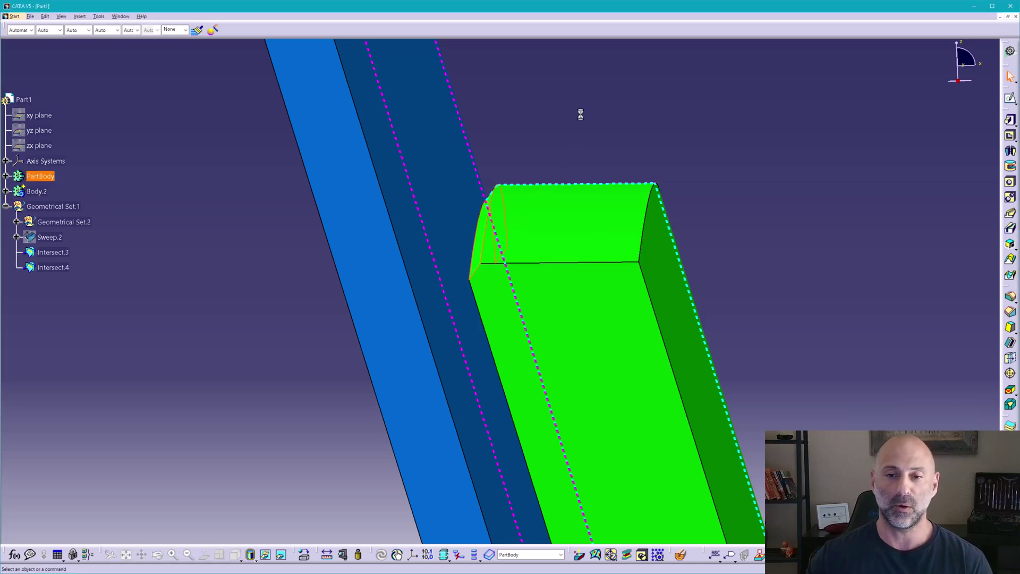
middle_click_drag(422, 303, 429, 307)
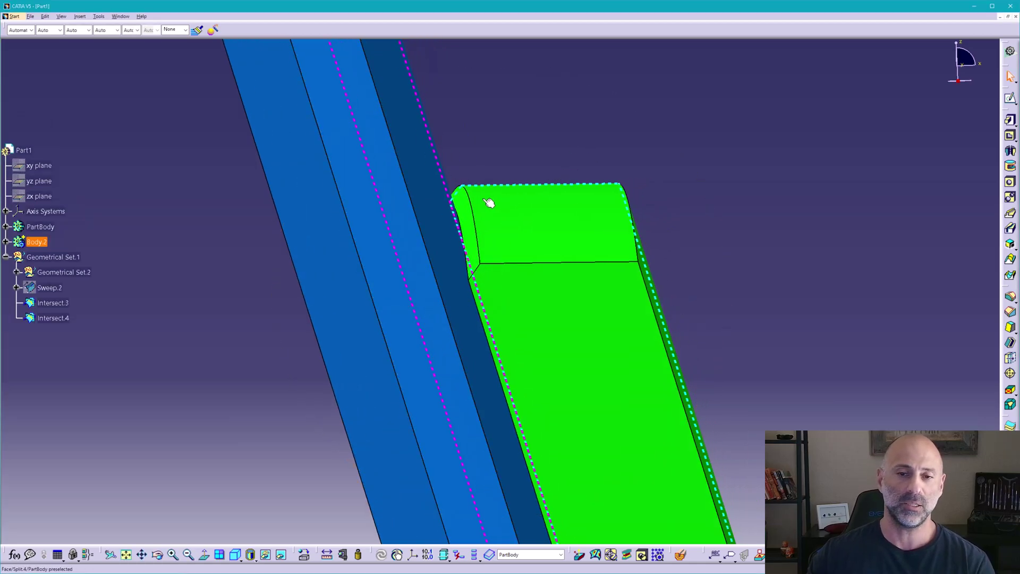
Step: Reopen the existing chamfer and view the chamfered corner from several angles
double_click(470, 232)
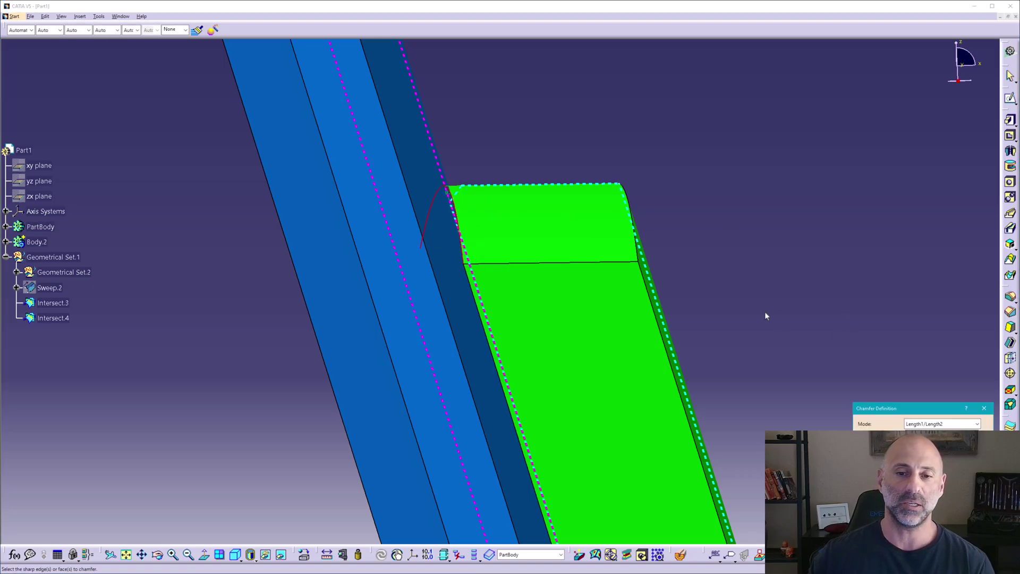
mouse_move(765, 316)
middle_mouse_down()
mouse_move(668, 292)
mouse_move(535, 337)
middle_mouse_up()
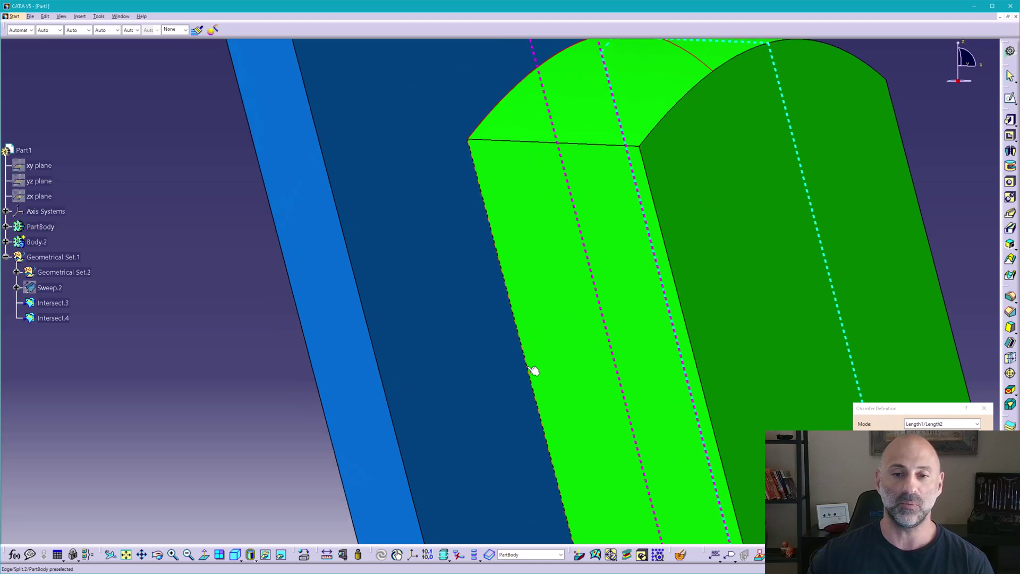
middle_click_drag(532, 370, 526, 359)
mouse_move(542, 438)
middle_mouse_down()
mouse_move(457, 350)
mouse_move(432, 226)
middle_mouse_up()
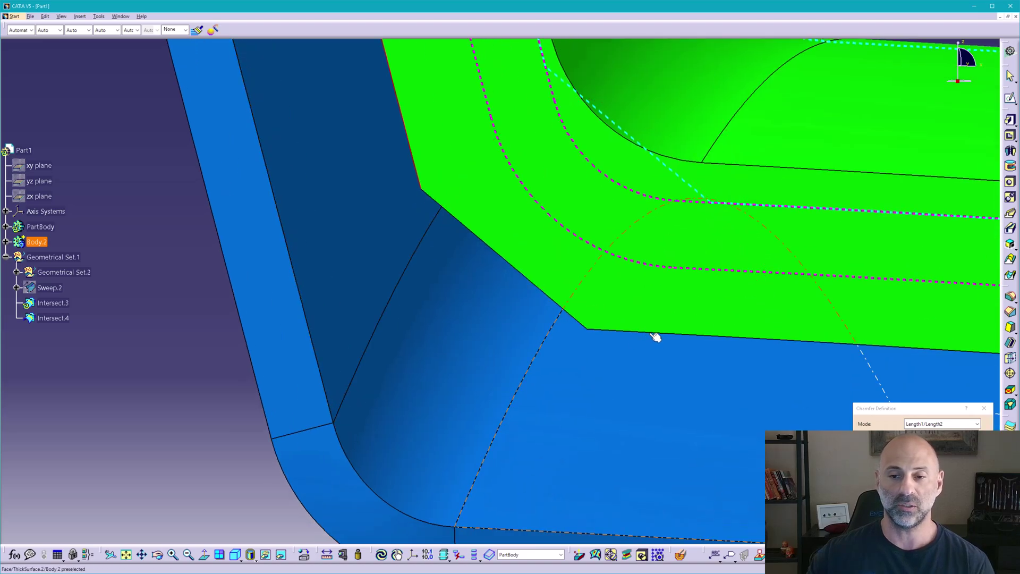
middle_click_drag(691, 271, 464, 376)
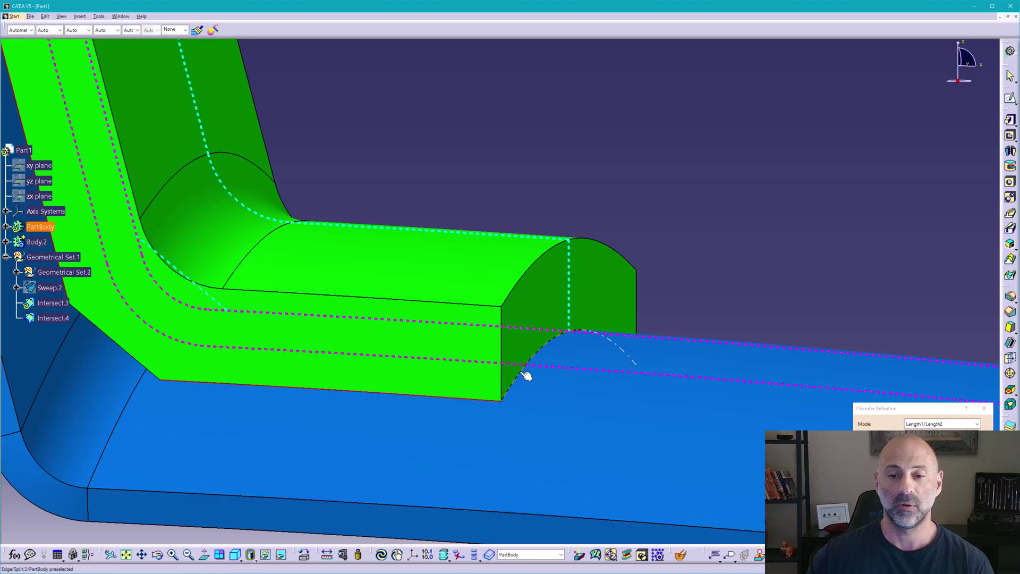
mouse_move(529, 371)
middle_mouse_down()
mouse_move(374, 359)
mouse_move(506, 288)
middle_mouse_up()
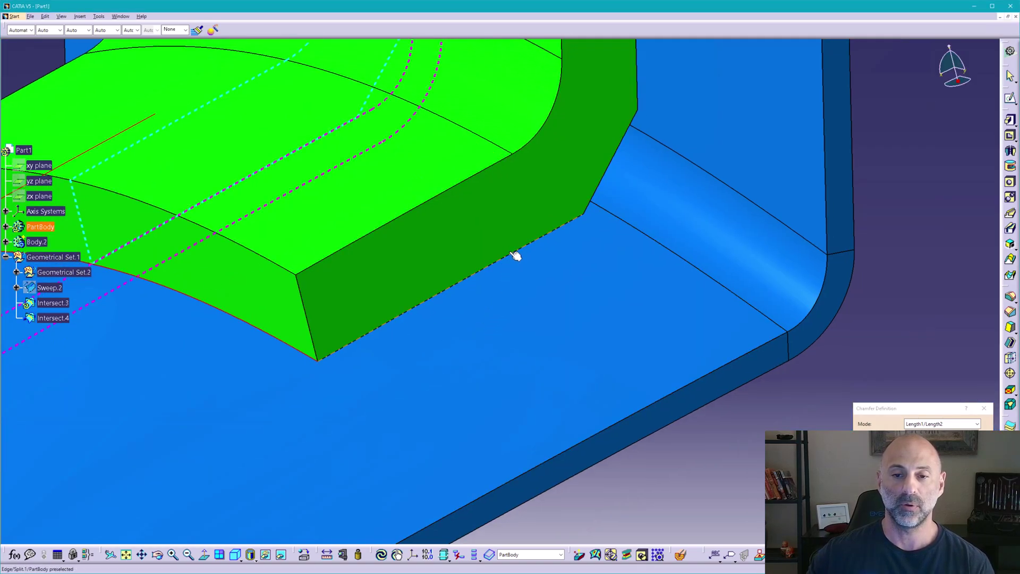
middle_click_drag(556, 346, 563, 221)
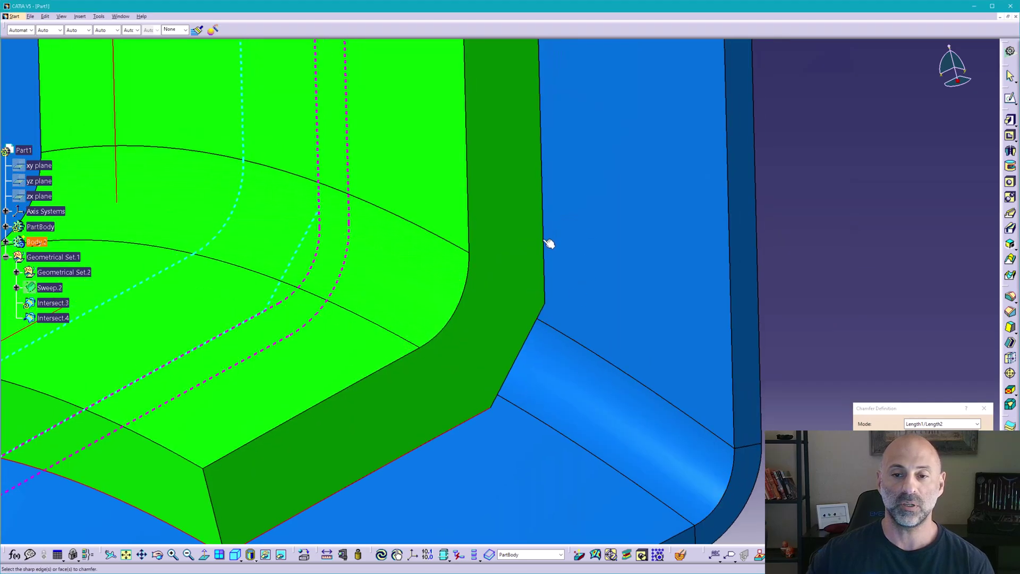
Step: Add the remaining vertical edge to the chamfer, confirm, and view from the side
left_click(542, 237)
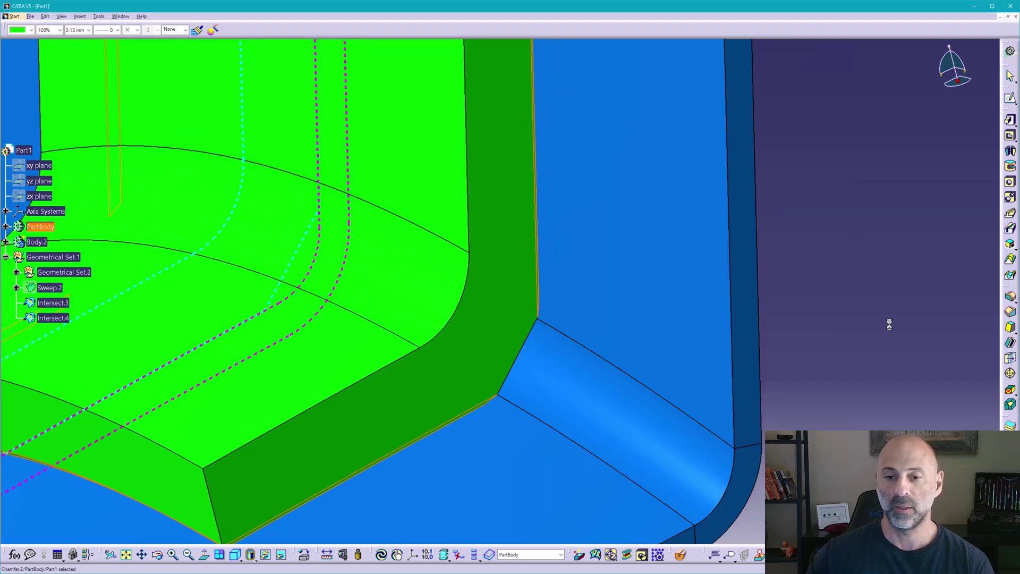
mouse_move(478, 353)
middle_mouse_down()
mouse_move(463, 369)
mouse_move(577, 296)
middle_mouse_up()
mouse_move(419, 378)
middle_mouse_down()
mouse_move(444, 354)
mouse_move(505, 220)
middle_mouse_up()
middle_click_drag(454, 369, 803, 224)
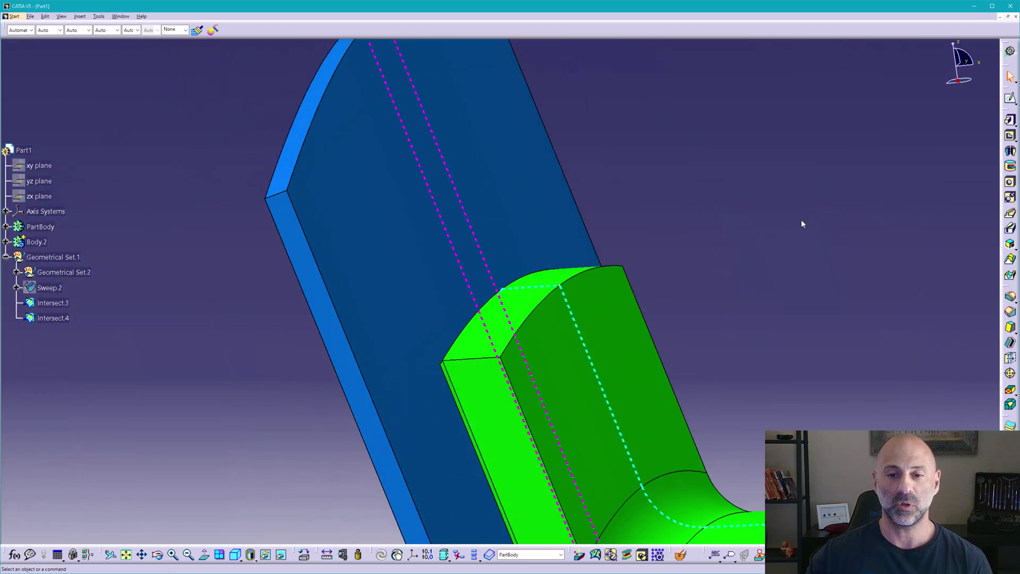
left_click(969, 64)
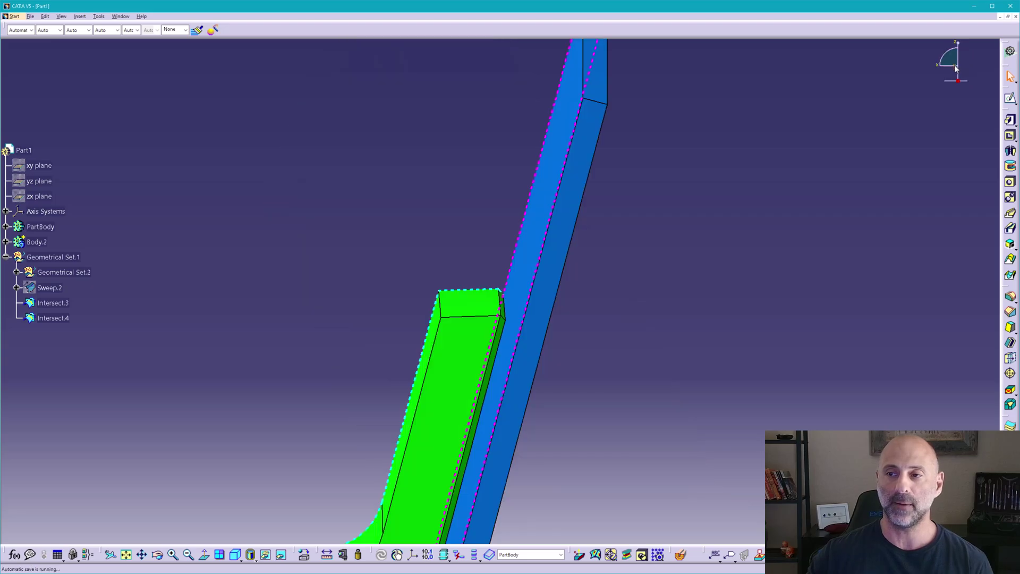
mouse_move(956, 63)
middle_mouse_down()
mouse_move(693, 371)
mouse_move(706, 295)
mouse_move(668, 285)
mouse_move(563, 349)
middle_mouse_up()
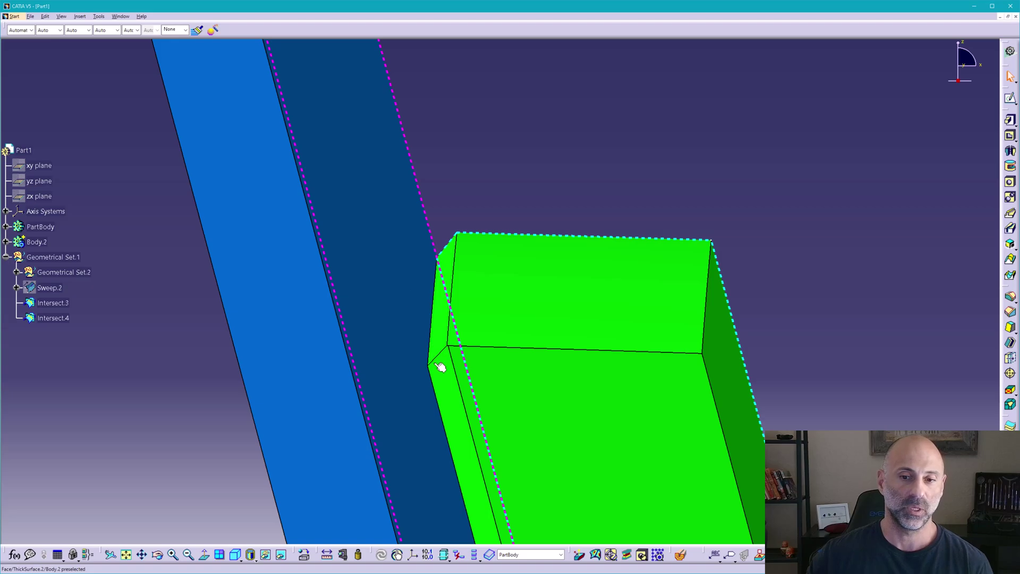
middle_click_drag(451, 403, 483, 253)
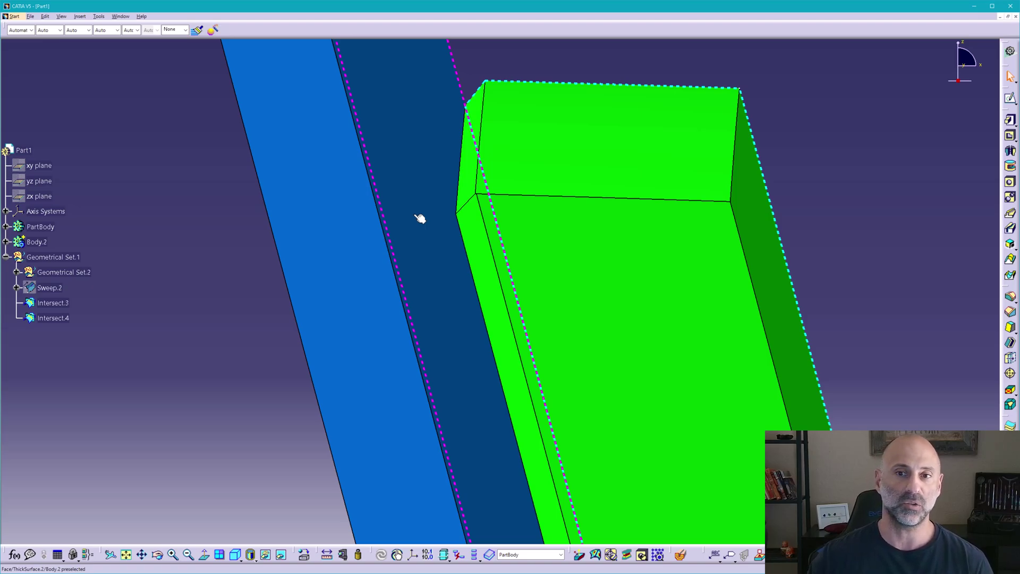
mouse_move(569, 380)
middle_mouse_down()
mouse_move(553, 368)
mouse_move(633, 298)
middle_mouse_up()
mouse_move(604, 416)
middle_mouse_down()
mouse_move(482, 396)
mouse_move(442, 371)
middle_mouse_up()
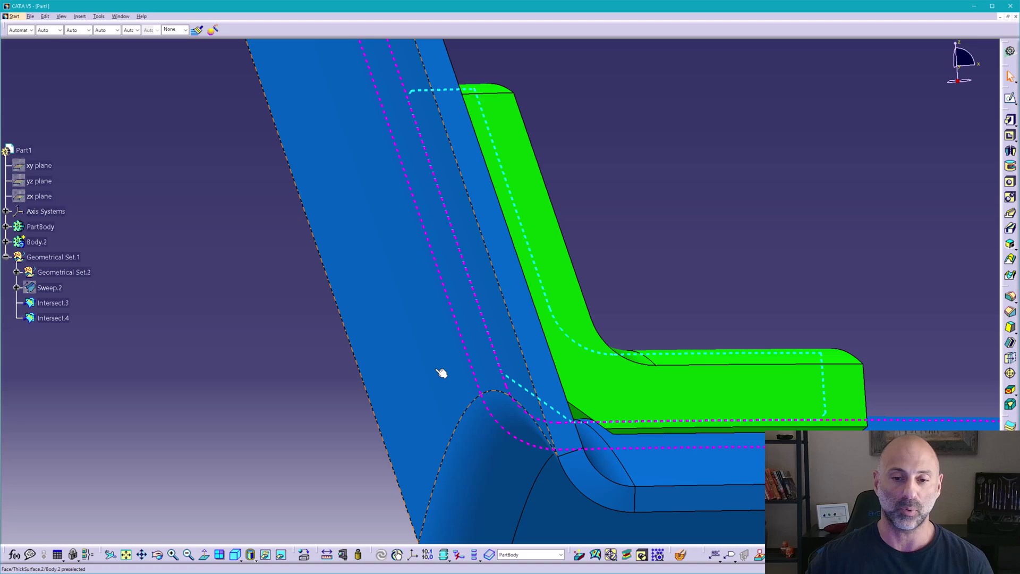
Step: Hide Body.2 and the Intersect.4 curve, then orbit around the bracket's bend
right_click(41, 242)
left_click(67, 270)
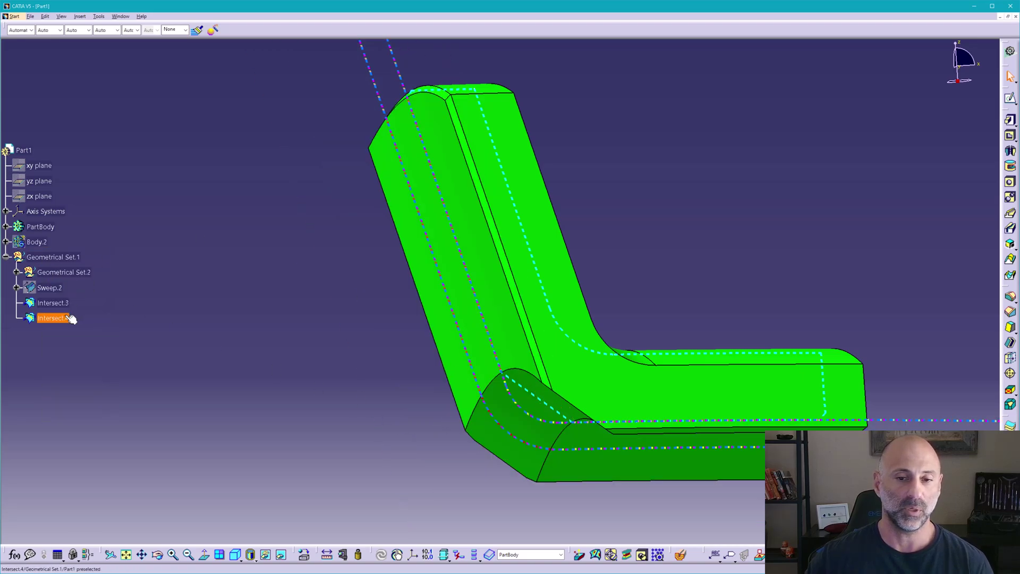
right_click(70, 319)
left_click(121, 348)
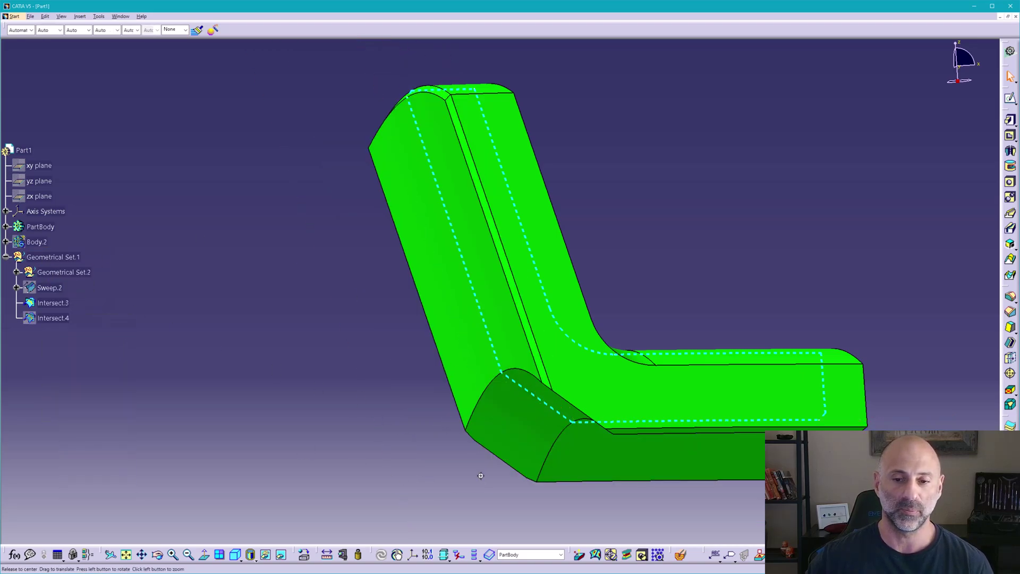
middle_click_drag(476, 475, 537, 275)
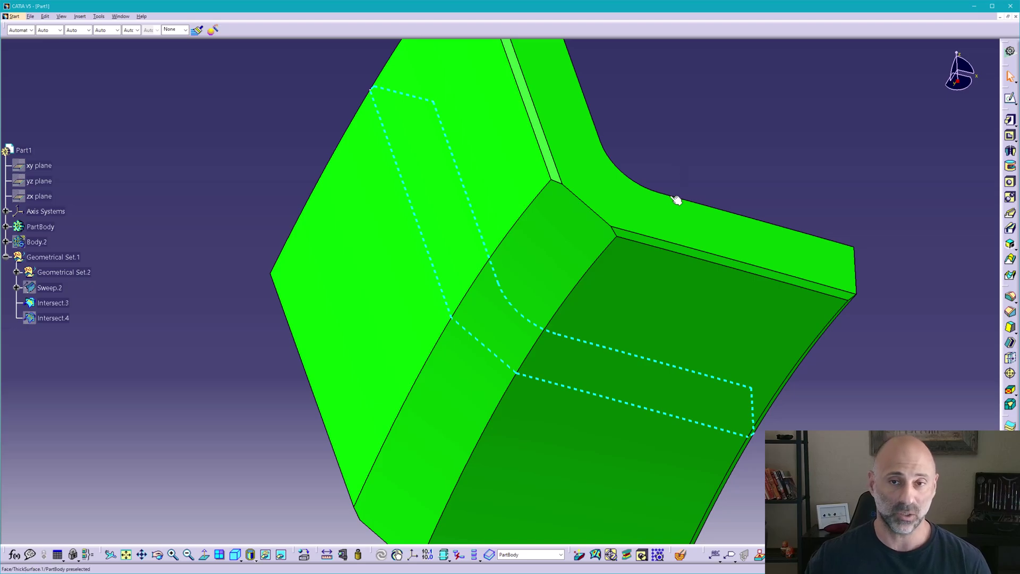
mouse_move(676, 201)
middle_mouse_down()
mouse_move(592, 292)
mouse_move(686, 321)
mouse_move(752, 428)
mouse_move(567, 294)
mouse_move(512, 387)
mouse_move(510, 407)
mouse_move(524, 409)
mouse_move(444, 336)
mouse_move(379, 314)
middle_mouse_up()
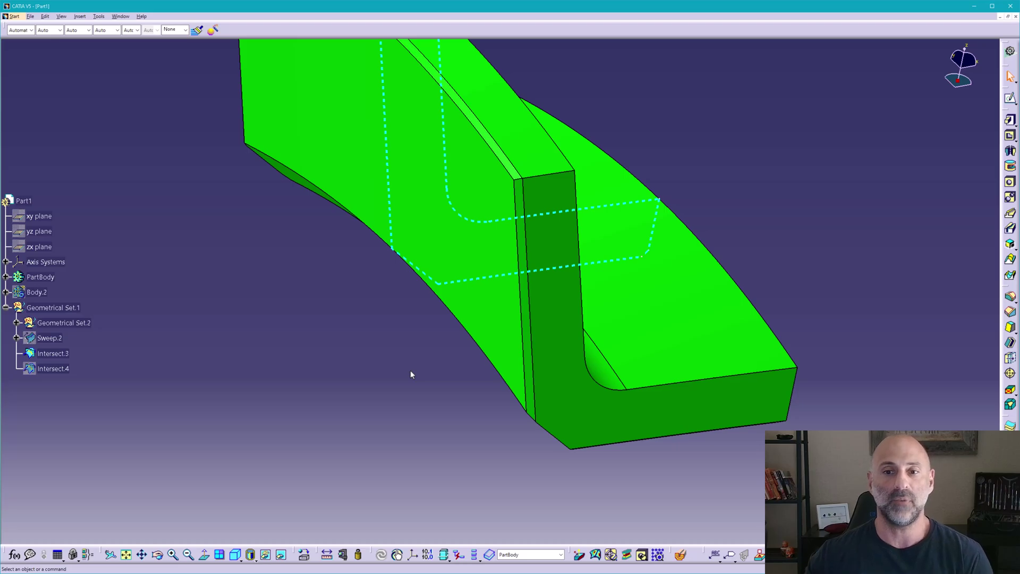
Step: Revise the chamfer's edge selection along the curved outer edges and confirm it
double_click(536, 405)
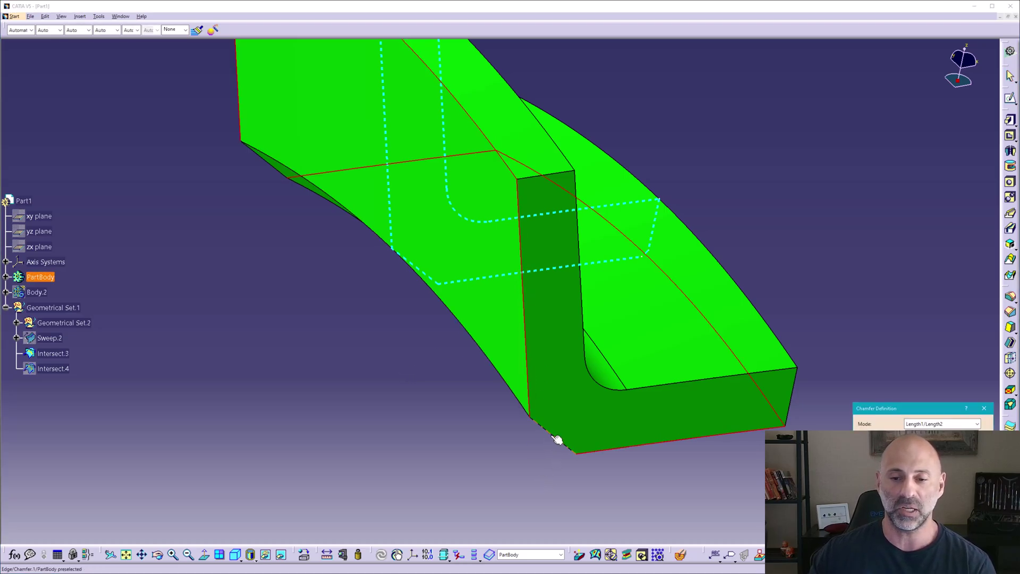
middle_click_drag(316, 349, 209, 301)
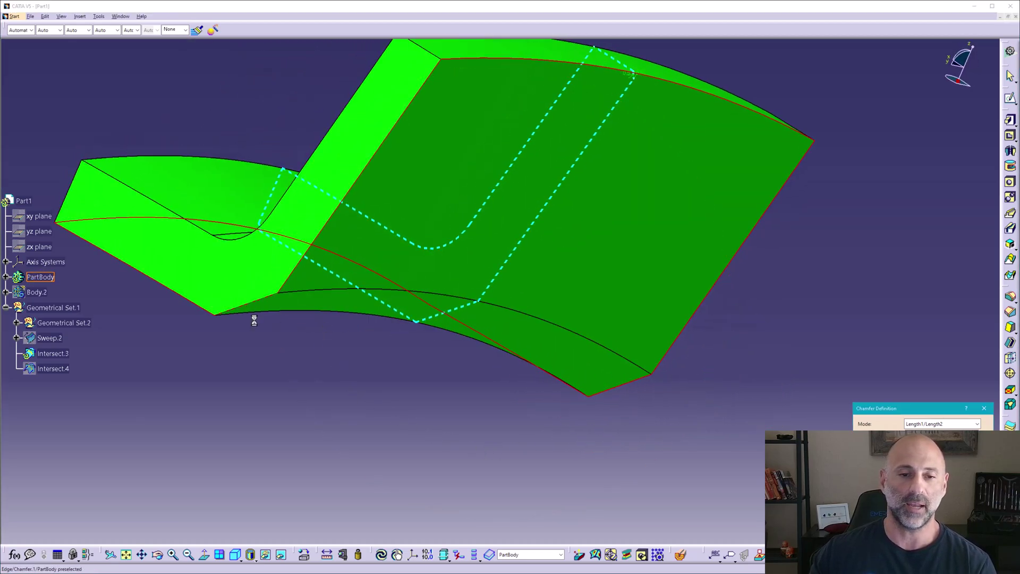
key("Return")
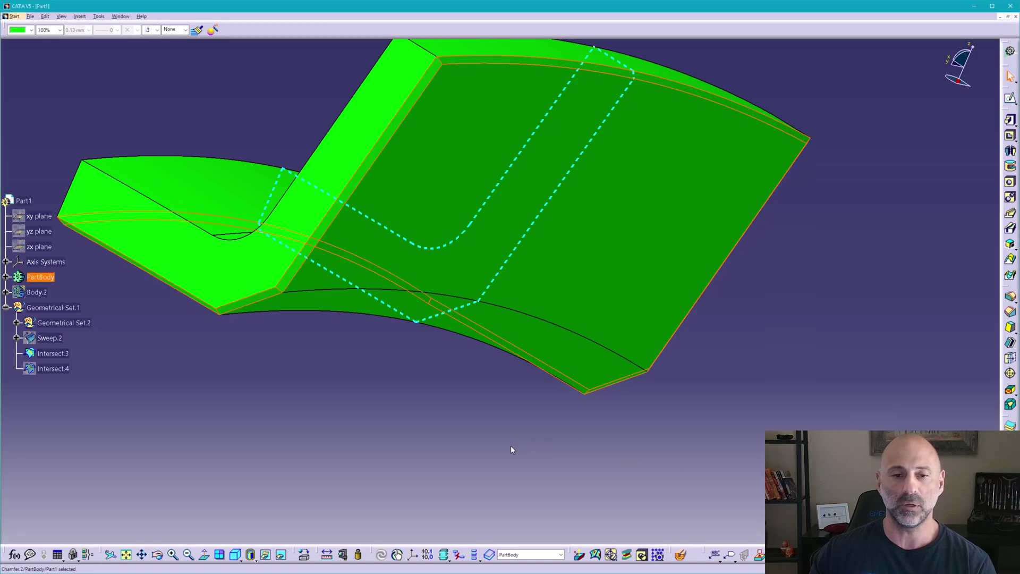
middle_click_drag(513, 449, 312, 362)
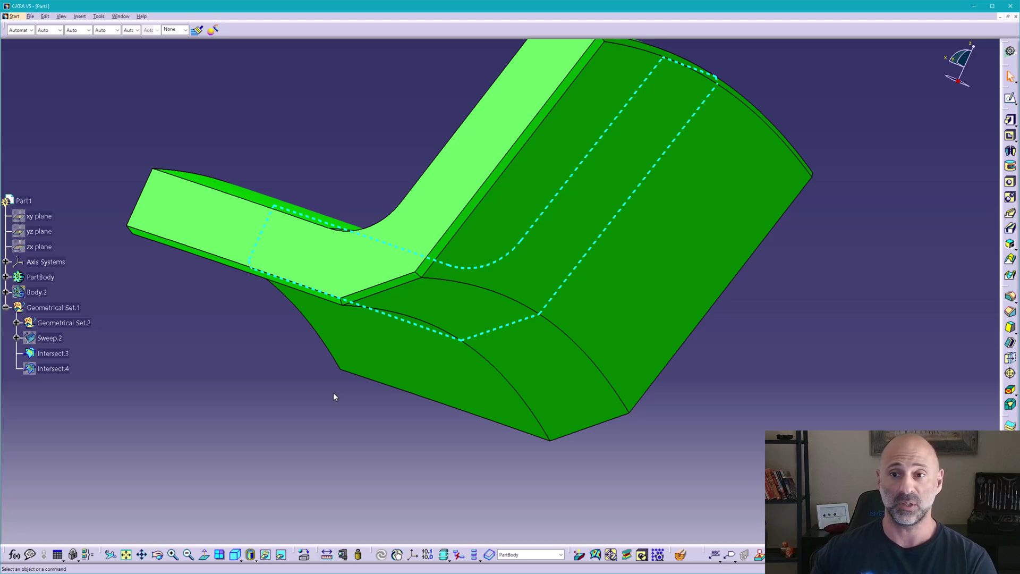
mouse_move(399, 341)
middle_mouse_down()
mouse_move(539, 407)
mouse_move(650, 487)
middle_mouse_up()
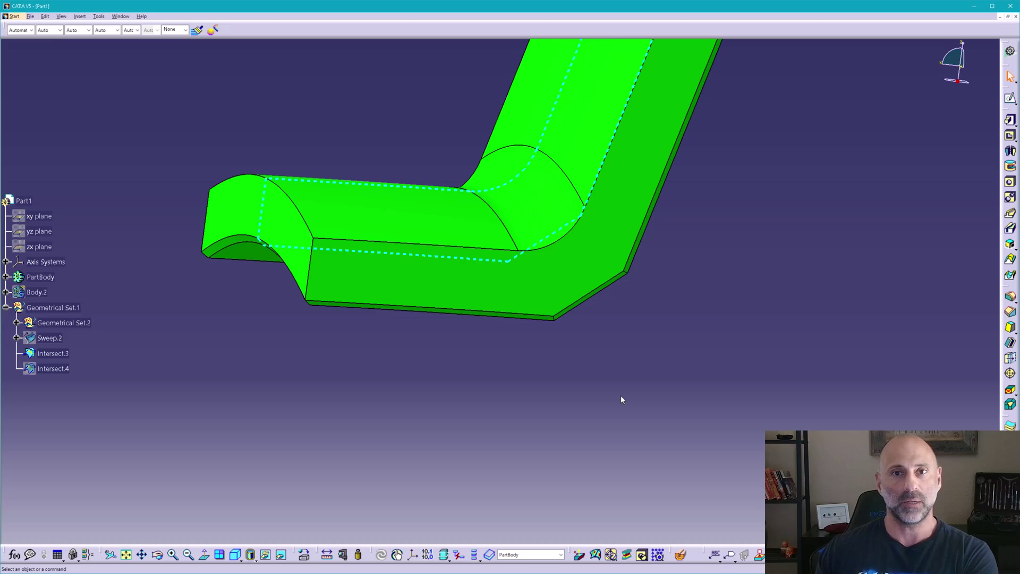
middle_click_drag(603, 378, 500, 357)
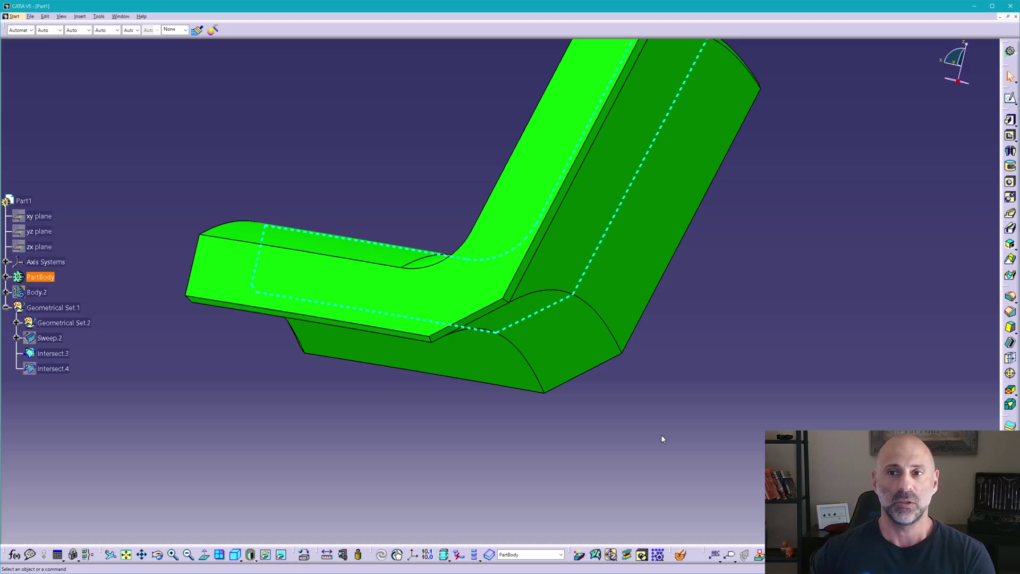
Step: Center the tree graph to expand the feature history down to Chamfer.2
mouse_move(445, 266)
middle_mouse_down()
mouse_move(460, 341)
mouse_move(521, 263)
mouse_move(447, 326)
mouse_move(467, 326)
mouse_move(429, 332)
middle_mouse_up()
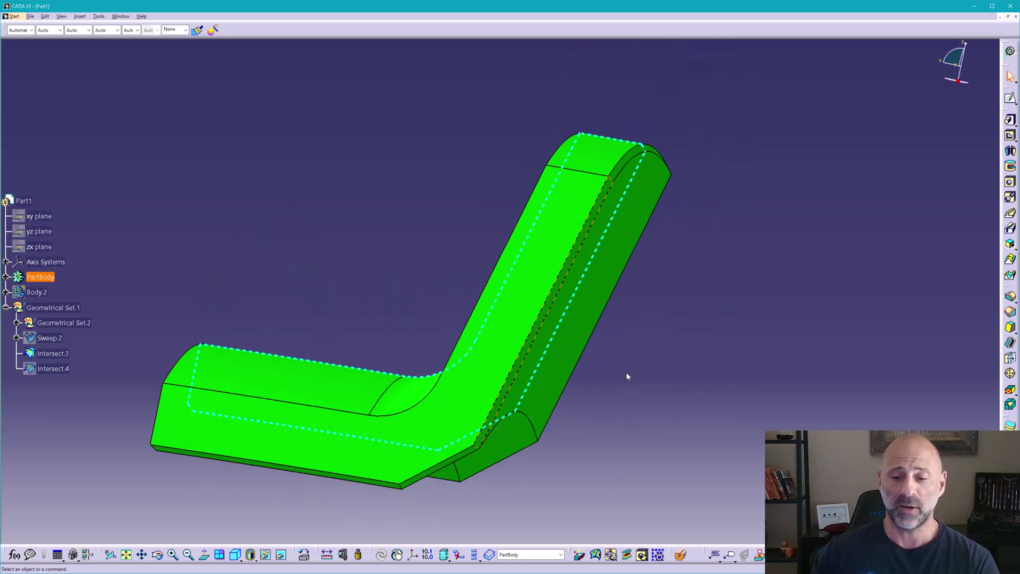
mouse_move(638, 347)
middle_mouse_down()
mouse_move(599, 310)
mouse_move(611, 208)
mouse_move(644, 175)
middle_mouse_up()
right_click(638, 165)
left_click(662, 172)
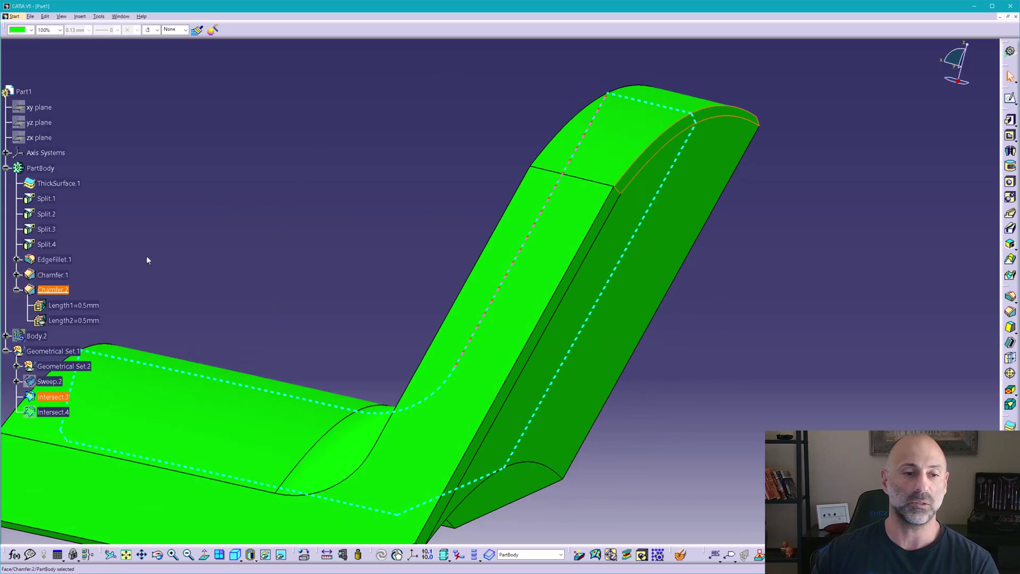
Step: Make Chamfer.1 the in-work object and select the Split.4 face
right_click(54, 275)
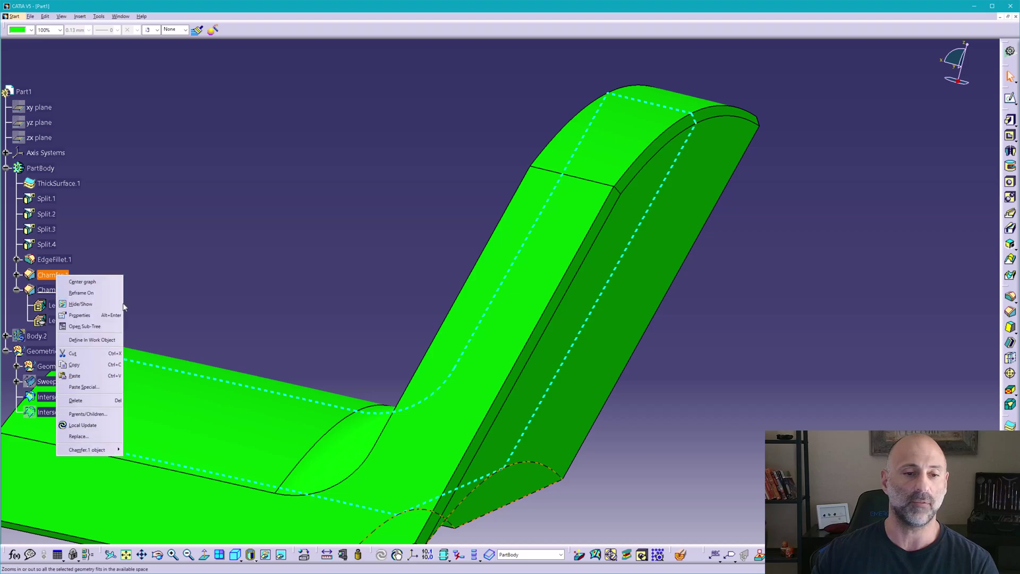
left_click(109, 341)
mouse_move(376, 239)
middle_mouse_down()
mouse_move(419, 251)
mouse_move(724, 171)
middle_mouse_up()
left_click(698, 167)
middle_click_drag(808, 295, 754, 285)
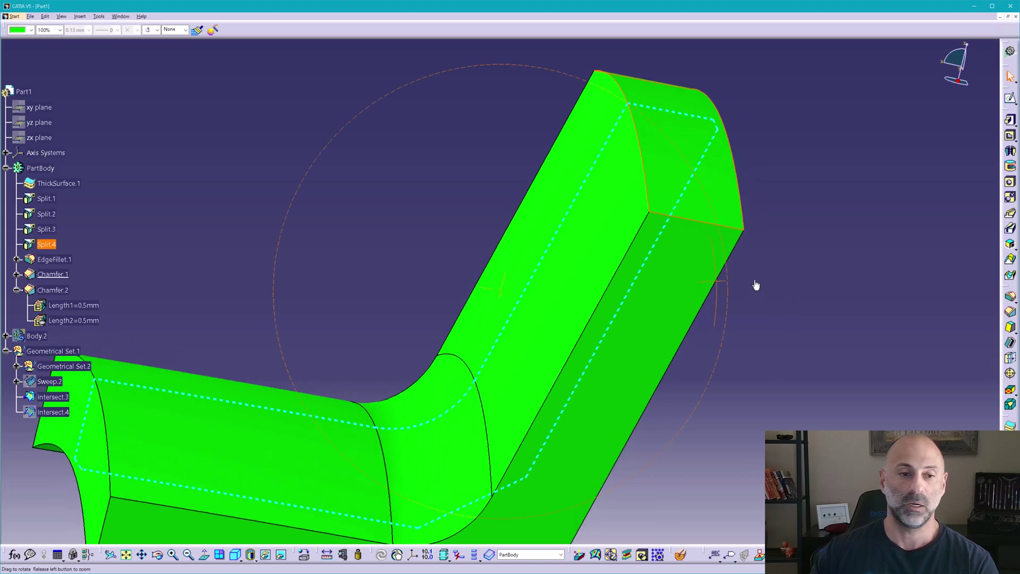
Step: Show Offset.1, Split.4's splitting surface, via the Parents/Children window
right_click(52, 246)
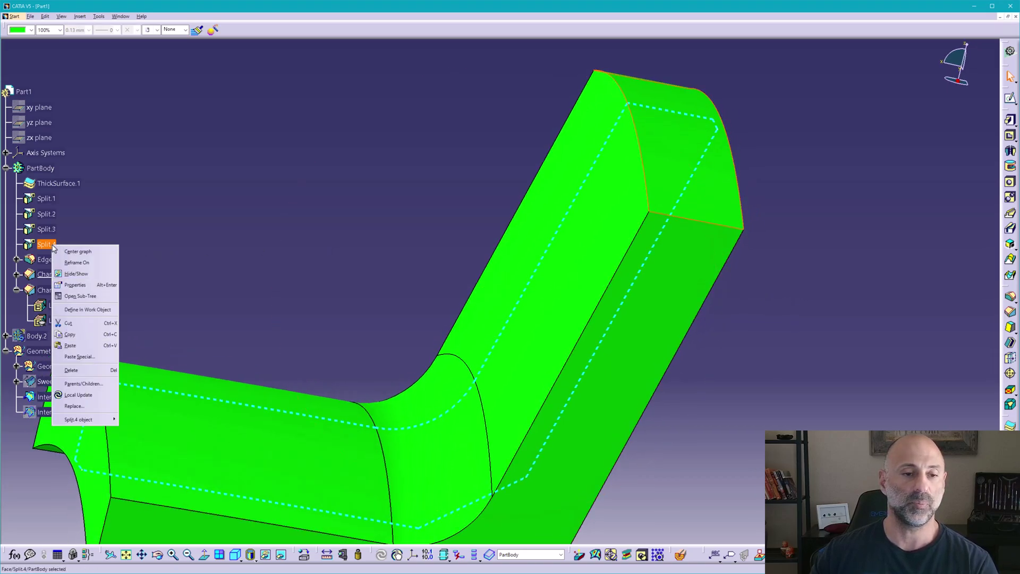
left_click(81, 384)
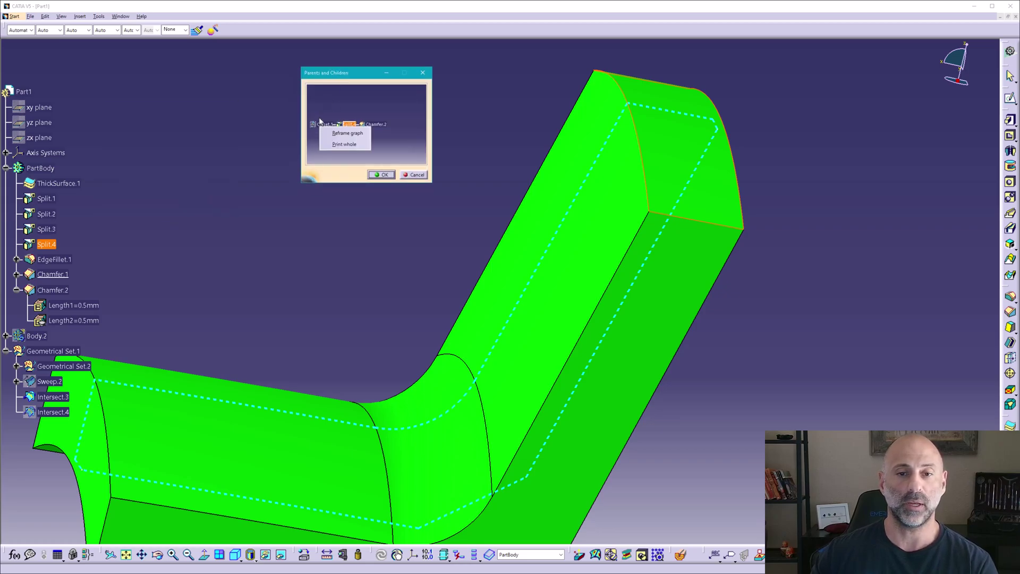
right_click(321, 126)
left_click(335, 142)
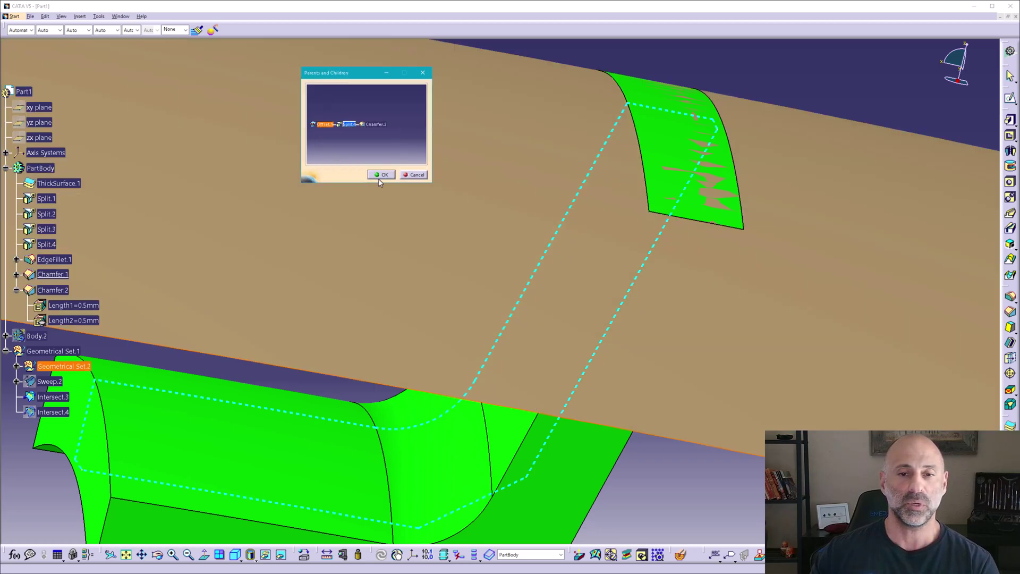
left_click(381, 175)
mouse_move(690, 513)
middle_mouse_down()
mouse_move(648, 364)
mouse_move(519, 346)
middle_mouse_up()
Step: Show Sweep.2 and review its definition: guide Intersect.2, reference surface Sweep.1
middle_click_drag(433, 237, 581, 279)
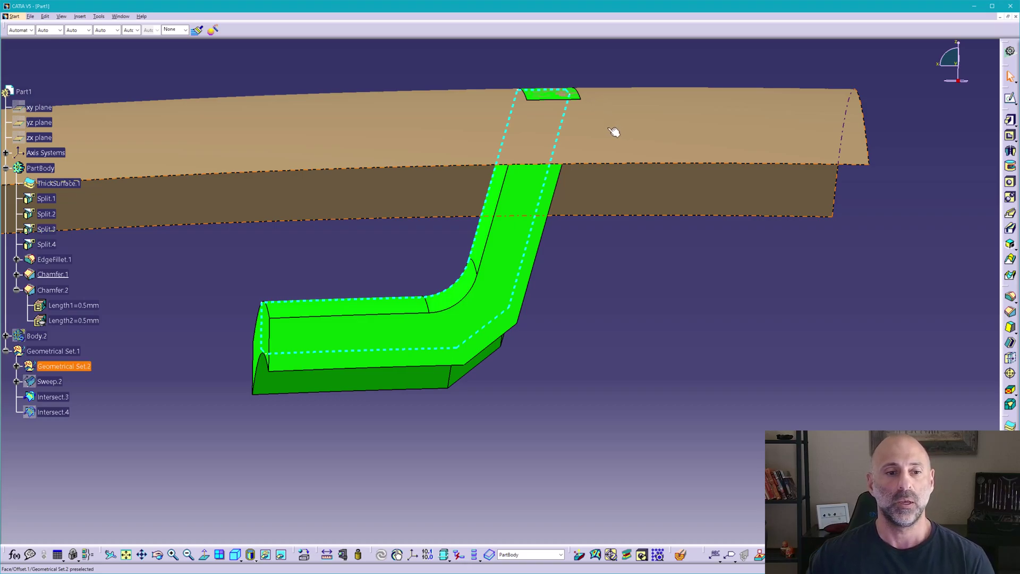
right_click(50, 382)
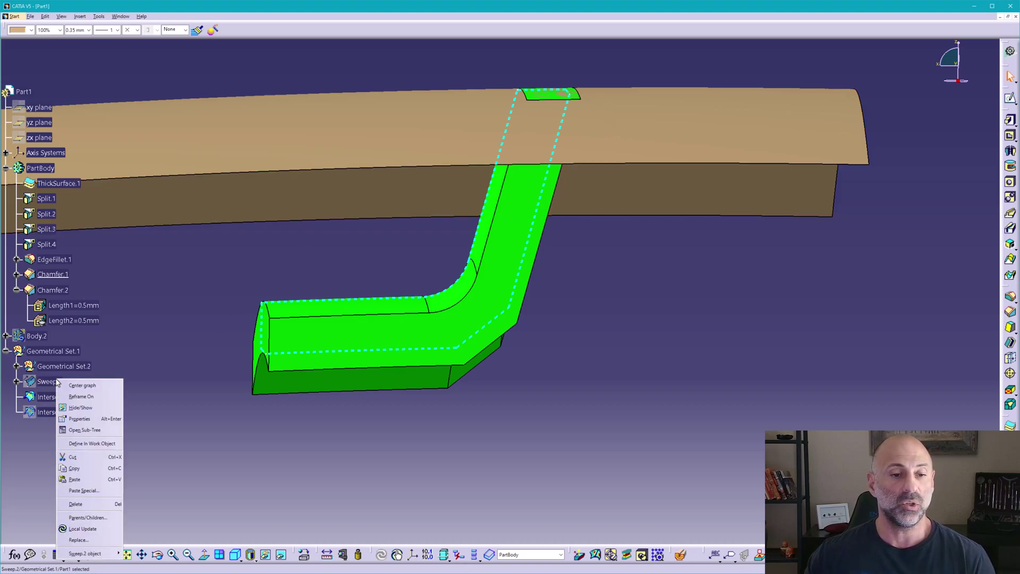
left_click(88, 408)
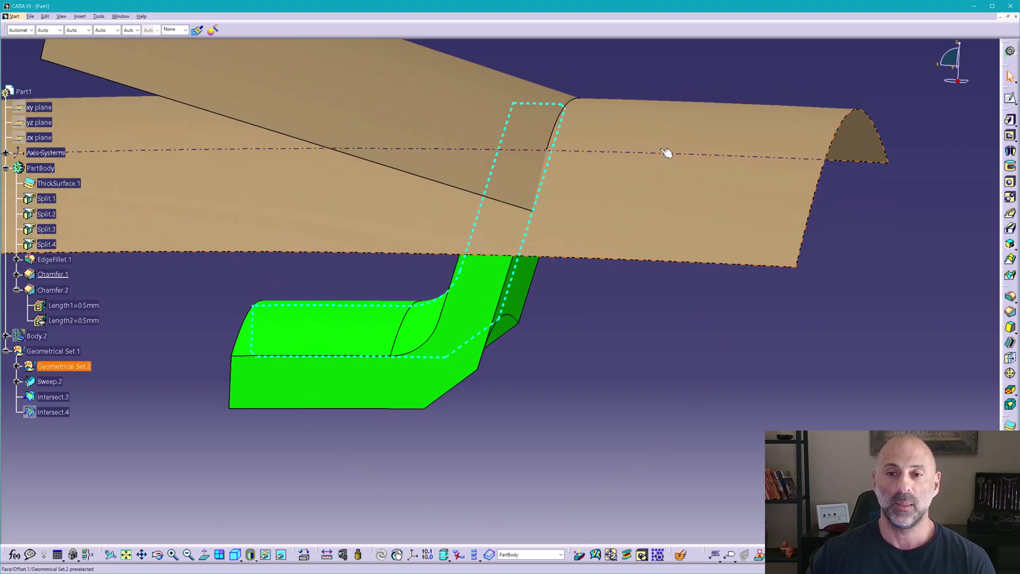
right_click(667, 153)
left_click(692, 184)
mouse_move(582, 435)
middle_mouse_down()
mouse_move(627, 309)
mouse_move(528, 330)
middle_mouse_up()
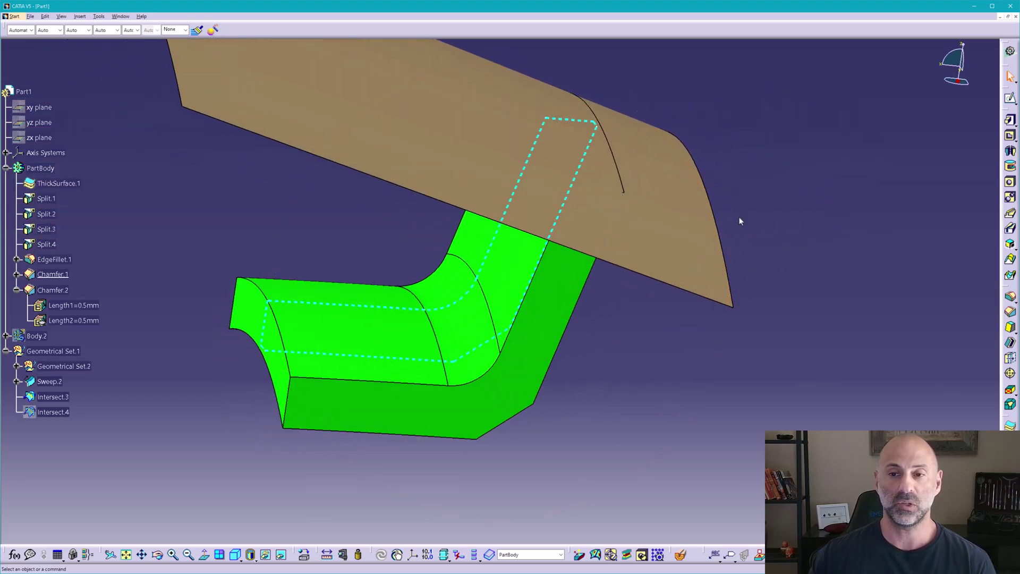
double_click(696, 227)
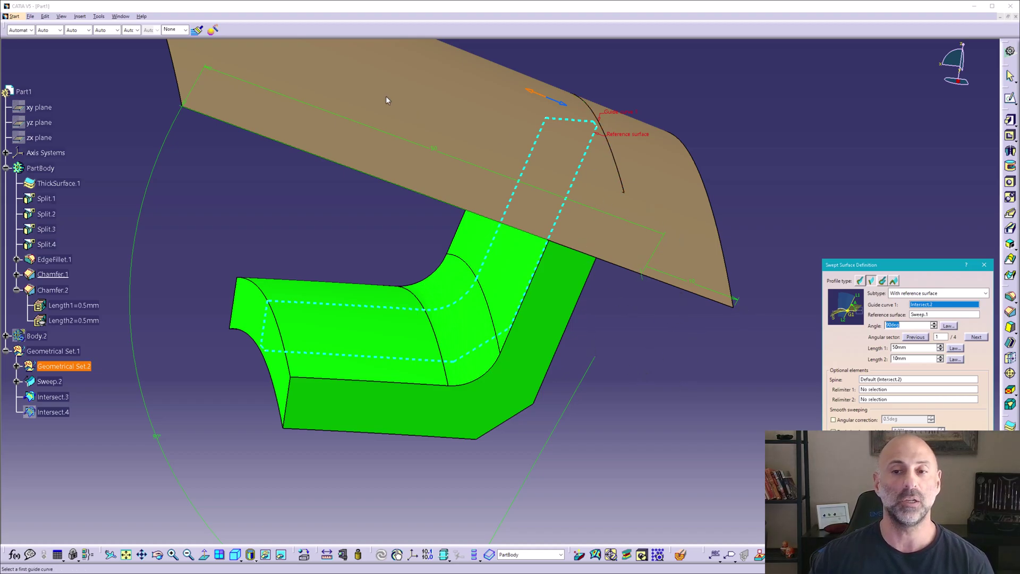
left_click(948, 498)
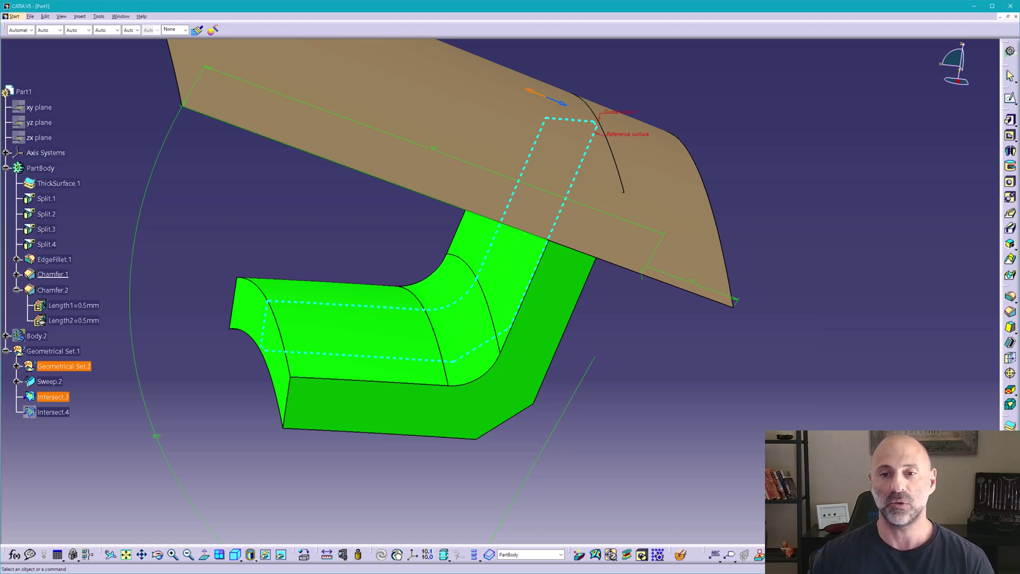
Step: Hide the Sweep.2 surface again
right_click(699, 247)
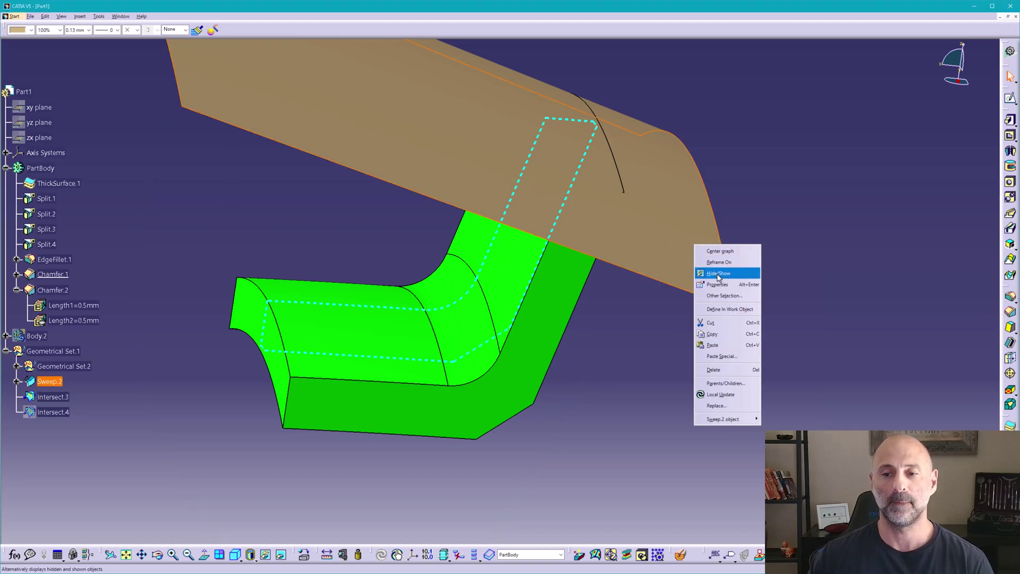
left_click(299, 232)
right_click(299, 107)
left_click(322, 137)
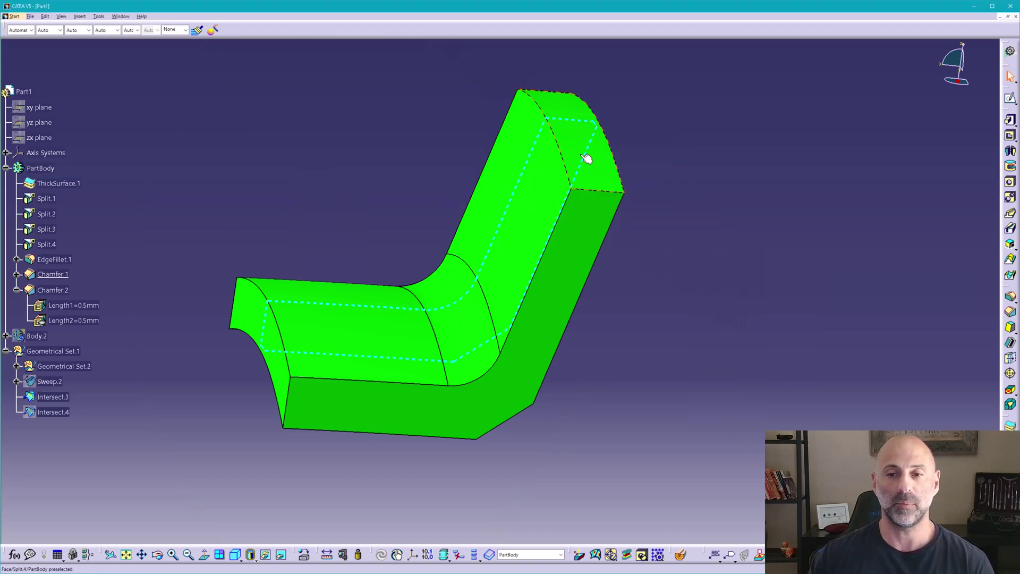
Step: Redefine Split.1 with Sweep.2 as splitting element and inspect the trimmed top
double_click(584, 156)
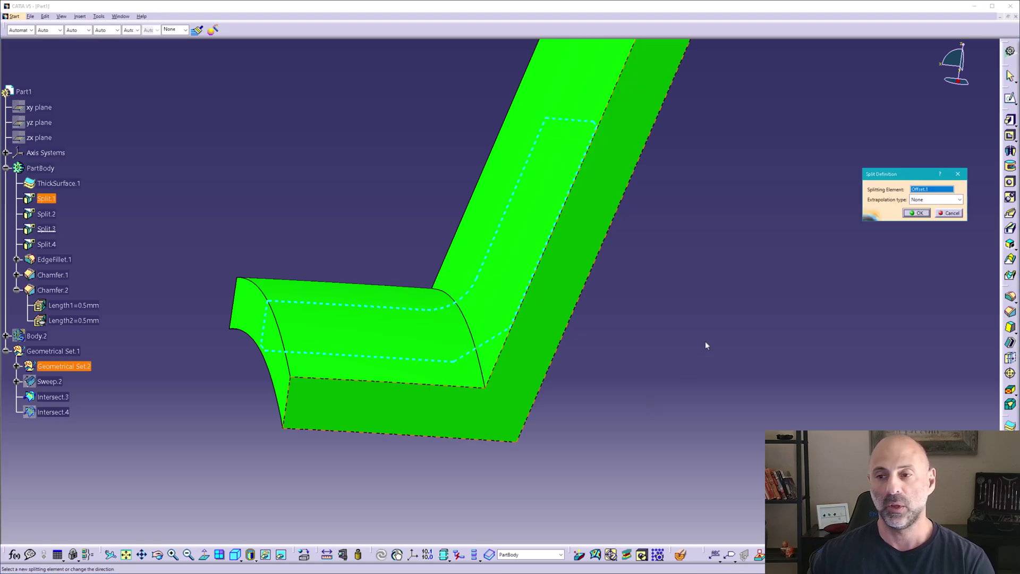
left_click(62, 383)
mouse_move(410, 41)
middle_mouse_down()
mouse_move(406, 125)
mouse_move(388, 171)
middle_mouse_up()
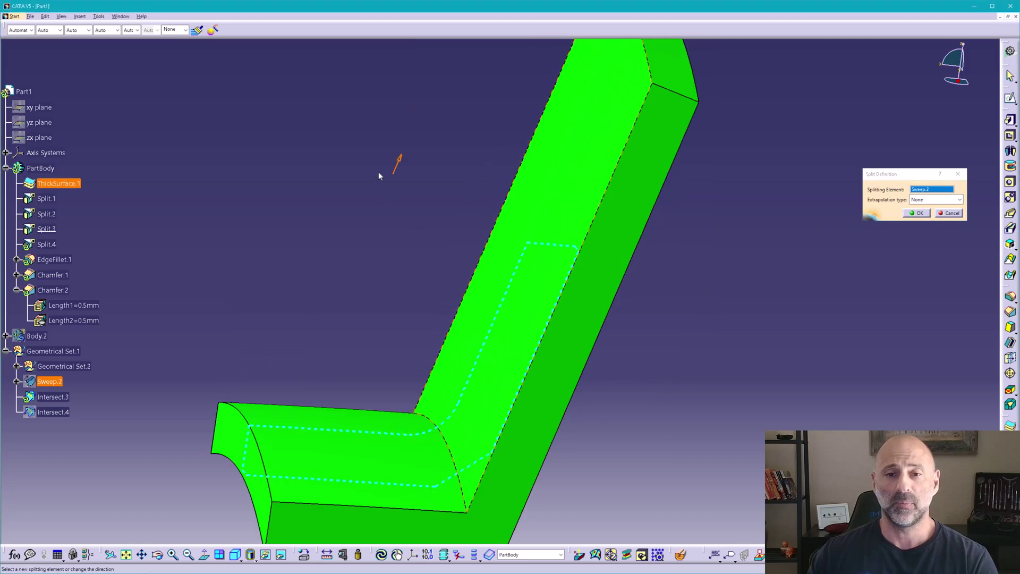
left_click(917, 213)
left_click(758, 290)
mouse_move(658, 354)
middle_mouse_down()
mouse_move(594, 319)
mouse_move(578, 323)
mouse_move(545, 216)
mouse_move(560, 276)
mouse_move(576, 220)
mouse_move(593, 227)
mouse_move(579, 277)
mouse_move(579, 244)
mouse_move(576, 271)
mouse_move(554, 263)
mouse_move(562, 304)
mouse_move(569, 279)
middle_mouse_up()
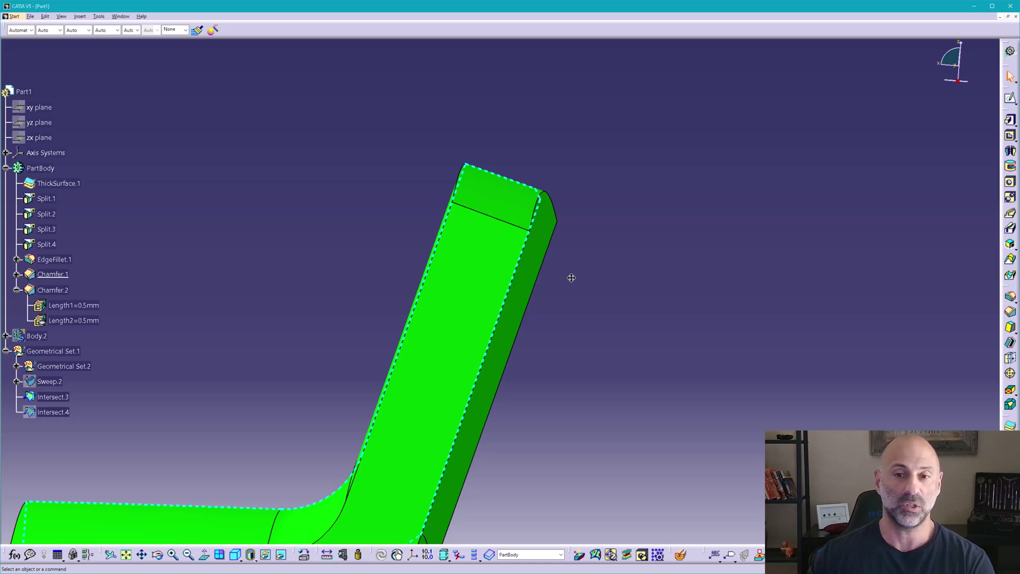
middle_click_drag(570, 277, 439, 230, "ctrl")
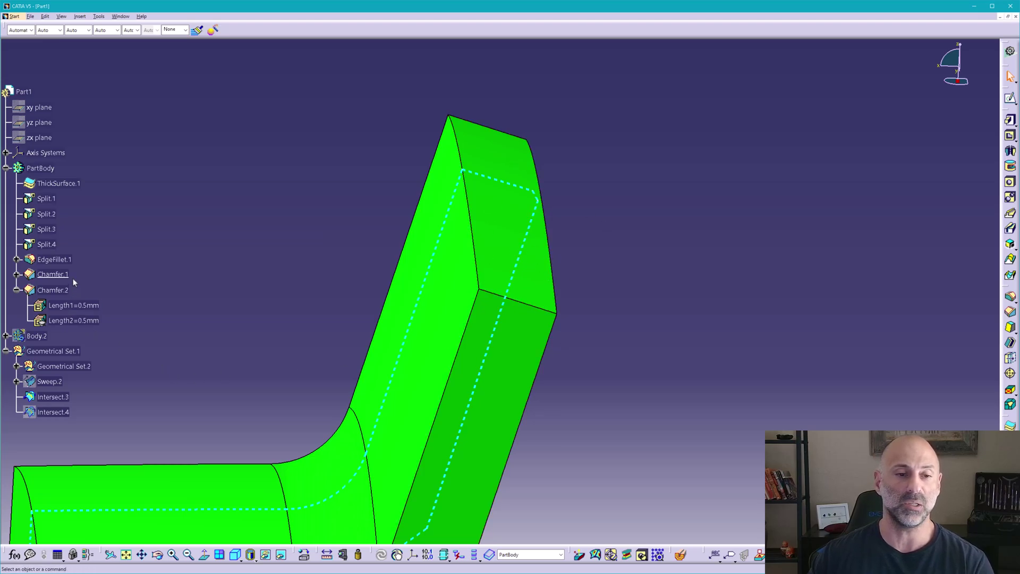
Step: Define PartBody in work and orbit to inspect the bracket's rounded upper end
right_click(36, 169)
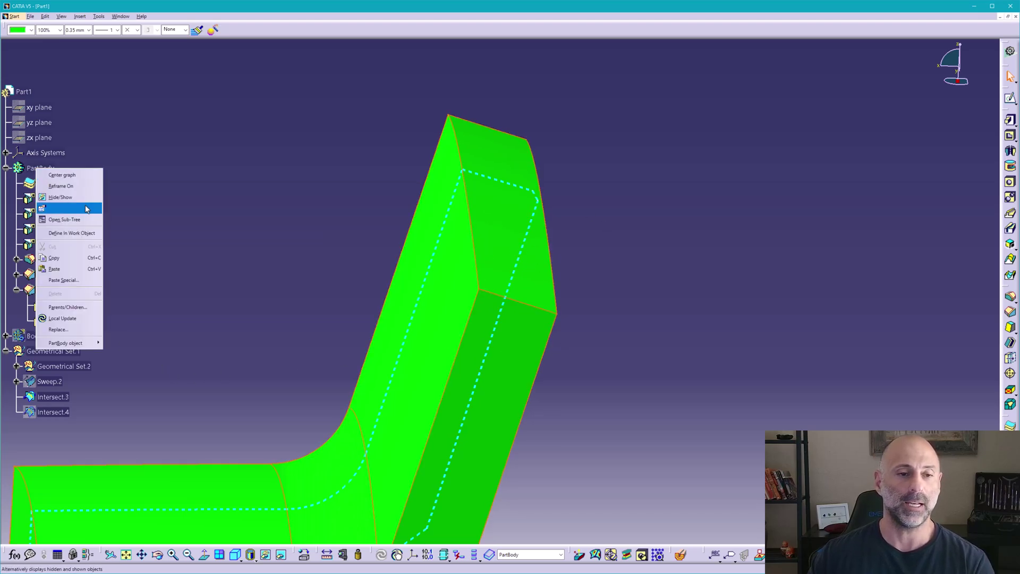
left_click(85, 232)
mouse_move(321, 301)
middle_mouse_down()
mouse_move(270, 293)
mouse_move(298, 269)
mouse_move(284, 279)
mouse_move(485, 334)
mouse_move(532, 247)
mouse_move(581, 289)
mouse_move(550, 230)
middle_mouse_up()
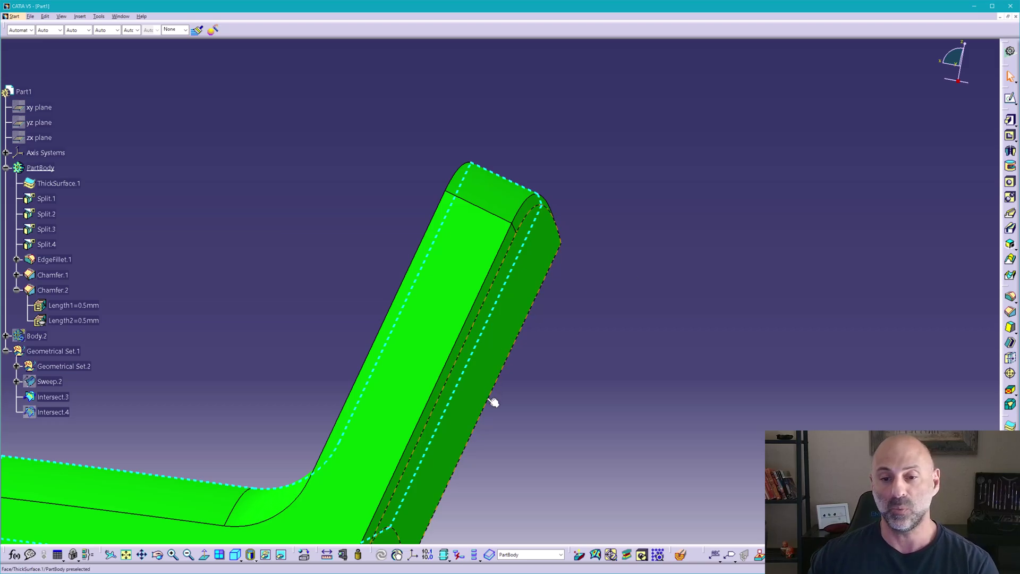
middle_click_drag(485, 402, 449, 314)
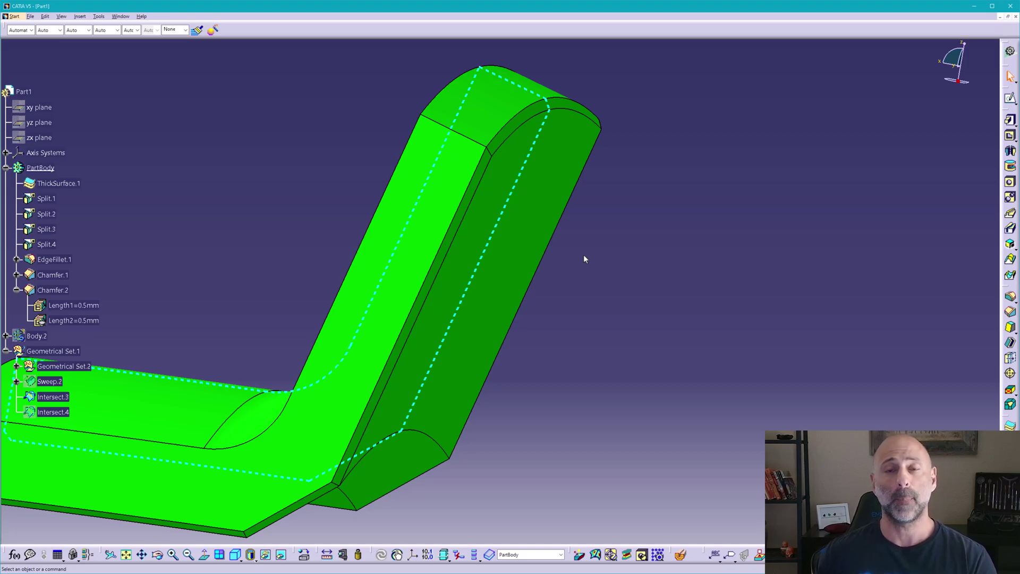
left_click(536, 118)
scroll(592, 271, "up", 3)
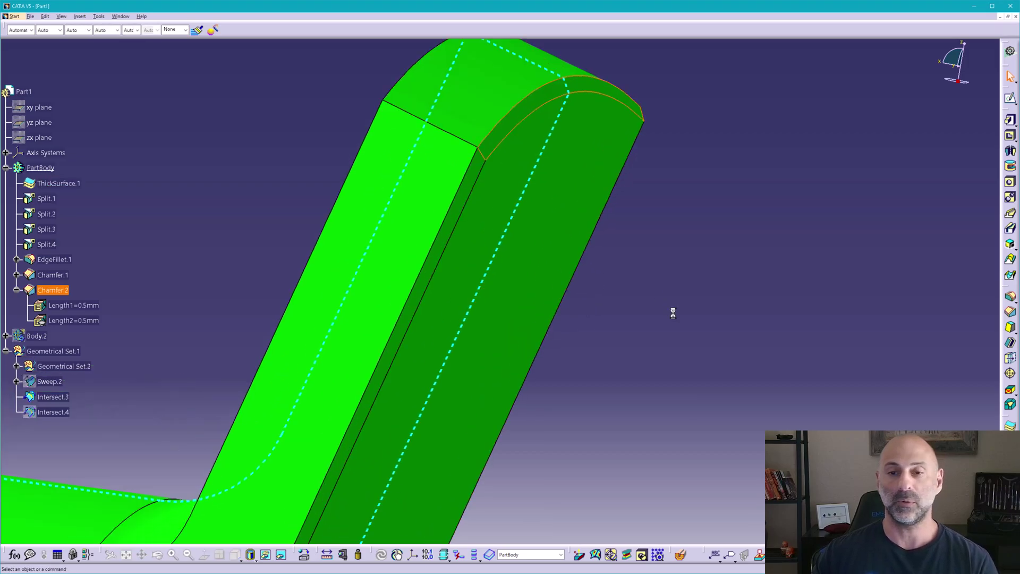
mouse_move(487, 358)
middle_mouse_down()
mouse_move(518, 361)
mouse_move(531, 344)
middle_mouse_up()
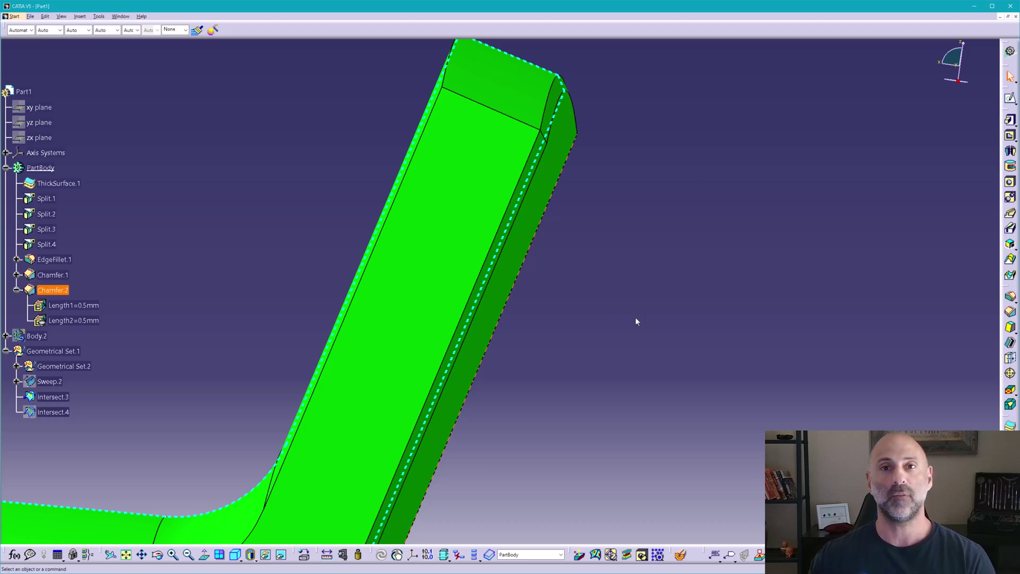
mouse_move(635, 318)
middle_mouse_down()
mouse_move(576, 232)
mouse_move(578, 287)
middle_mouse_up()
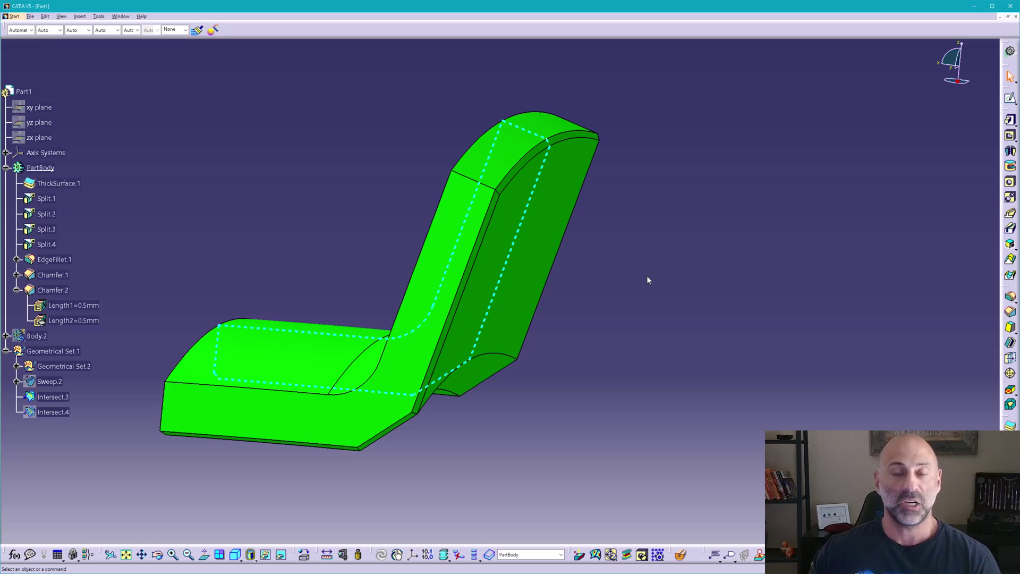
left_click(580, 138)
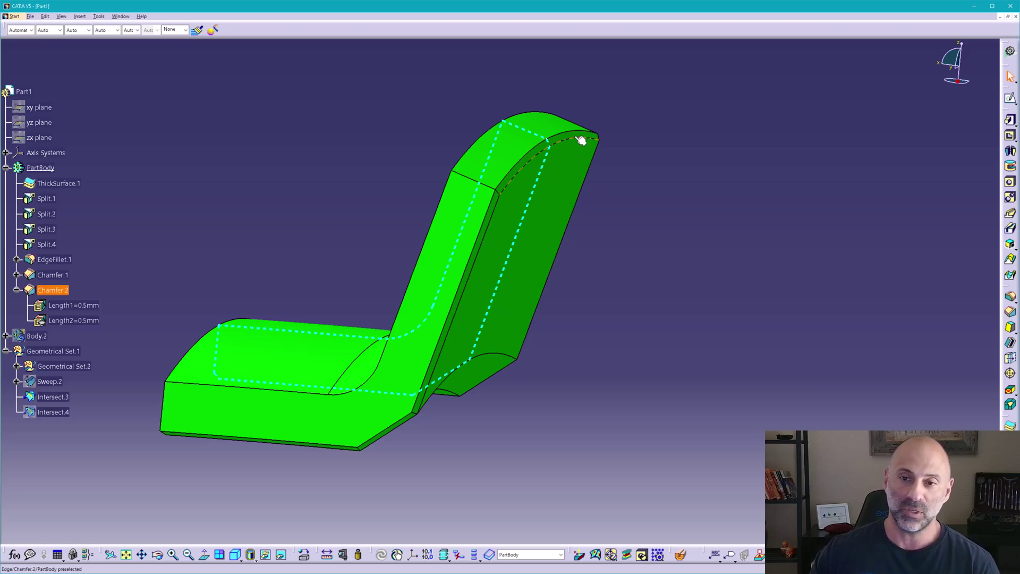
mouse_move(620, 358)
middle_mouse_down()
mouse_move(611, 344)
mouse_move(644, 303)
middle_mouse_up()
left_click(647, 292)
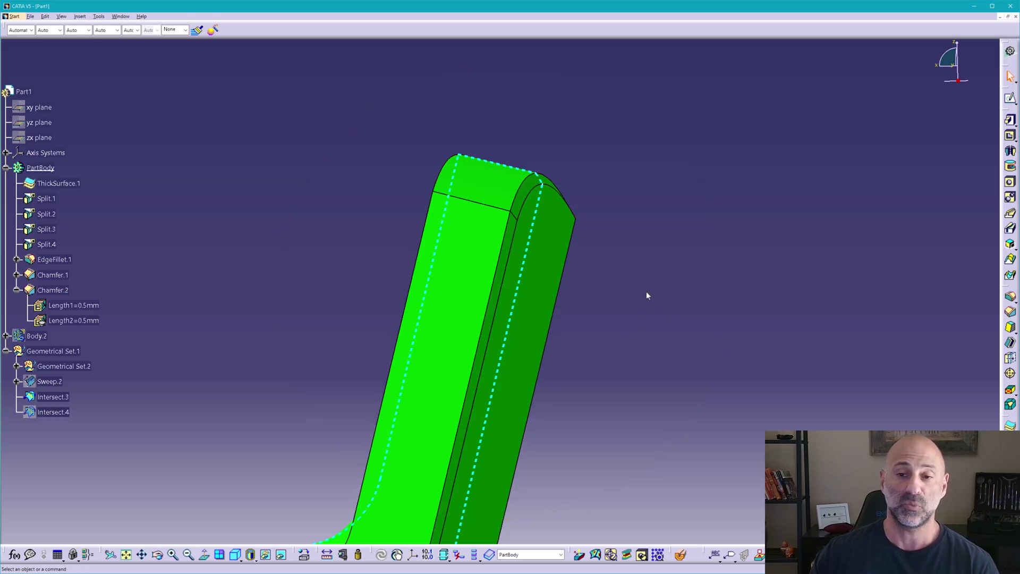
left_click(554, 185)
middle_click_drag(459, 290, 463, 295)
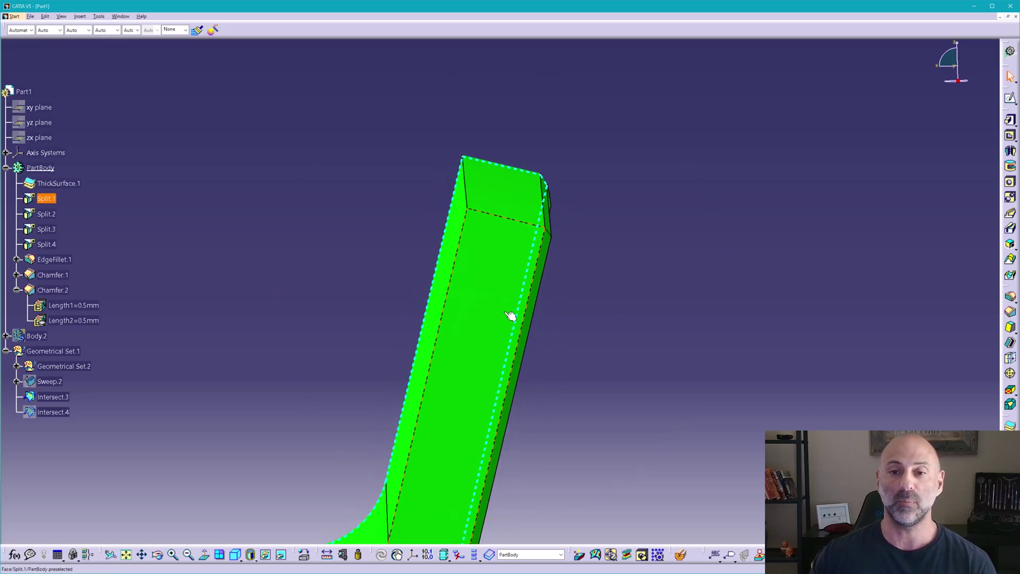
mouse_move(553, 289)
middle_mouse_down()
mouse_move(600, 312)
mouse_move(585, 296)
middle_mouse_up()
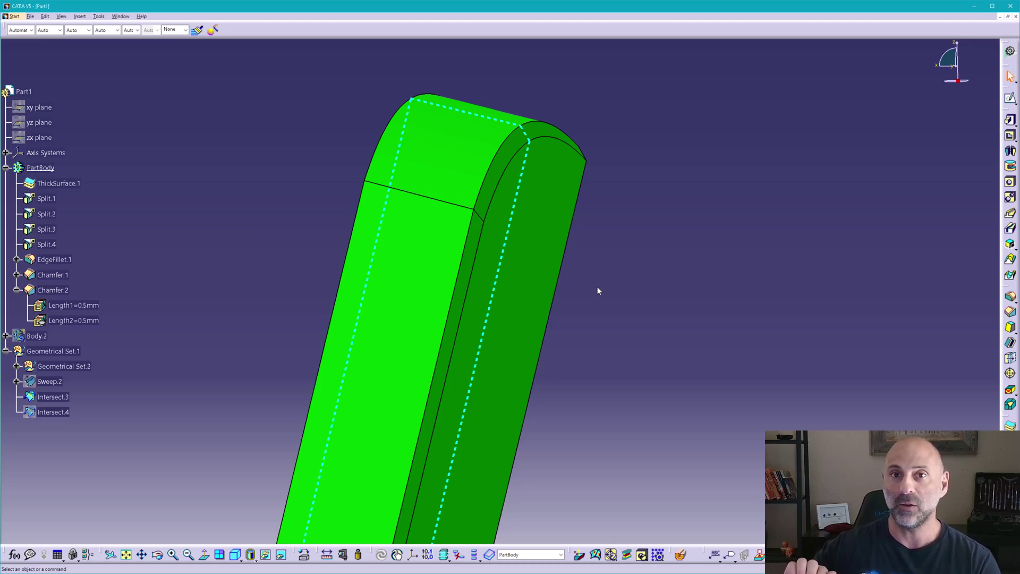
left_click(575, 119)
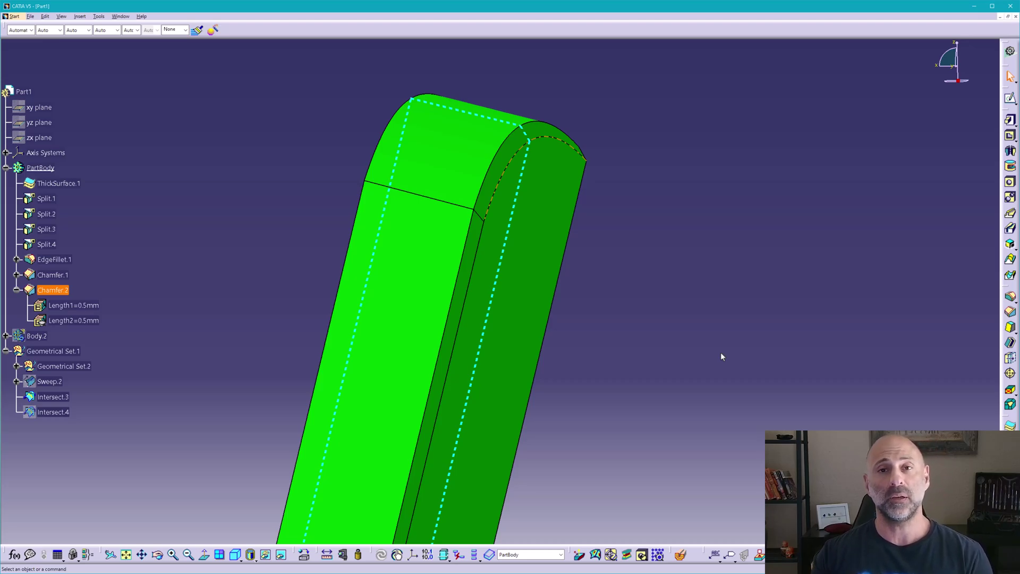
left_click(721, 355)
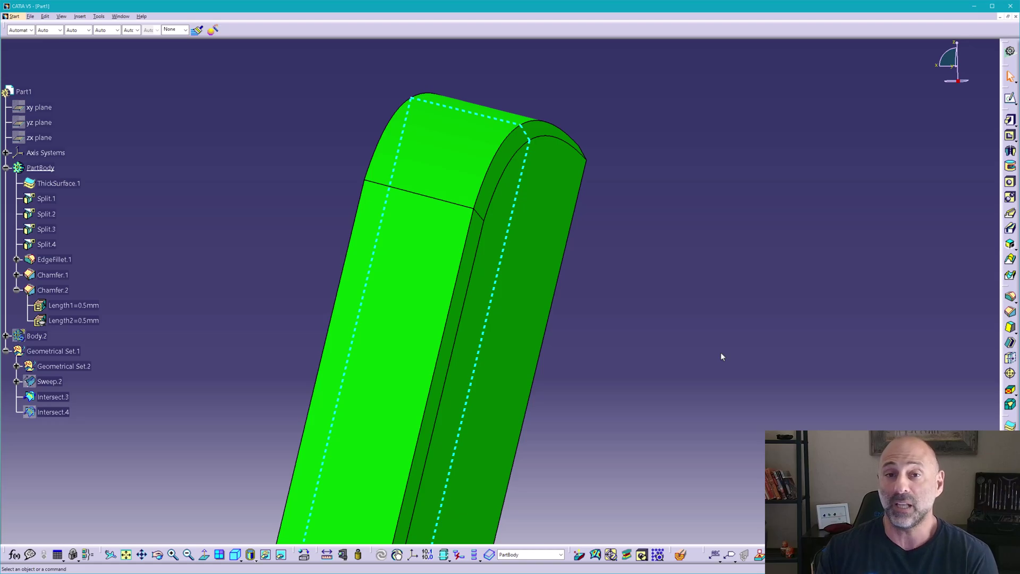